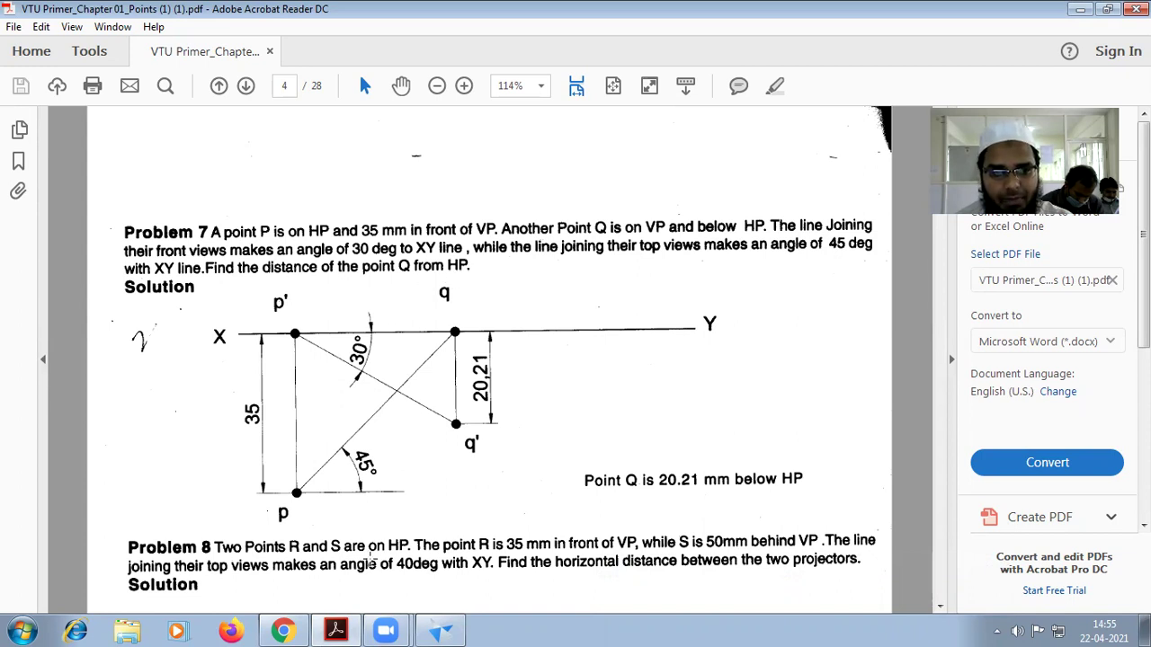
# - Draw a horizontal 0.25 mm XY line across the sheet
pyautogui.click(439, 632)
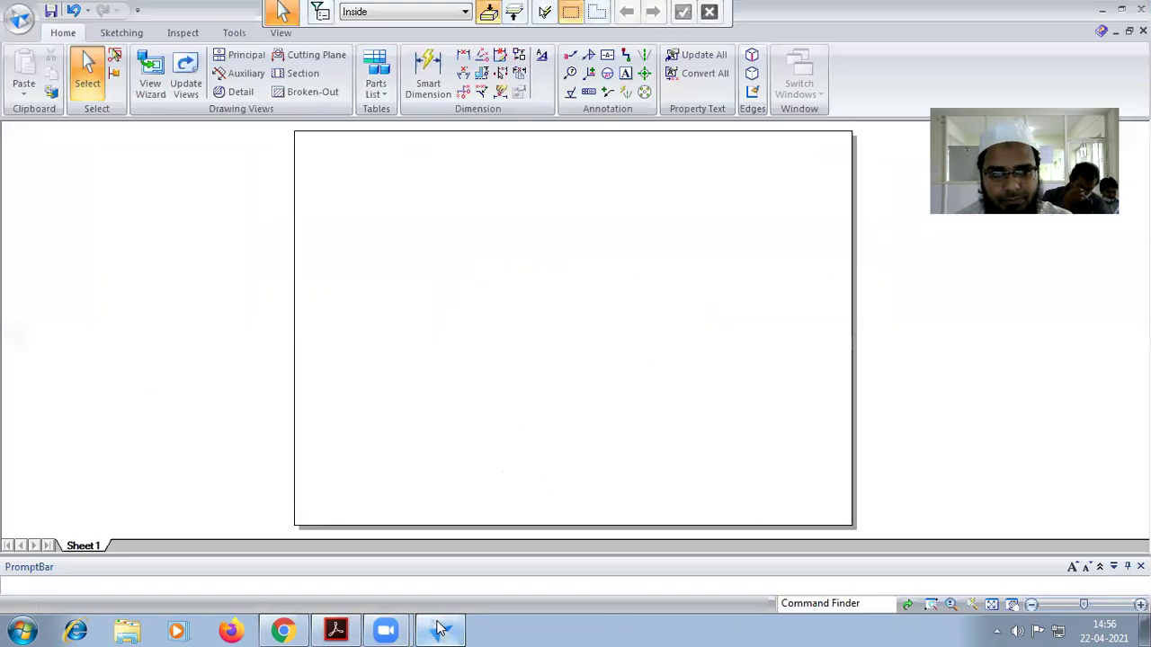
pyautogui.click(121, 32)
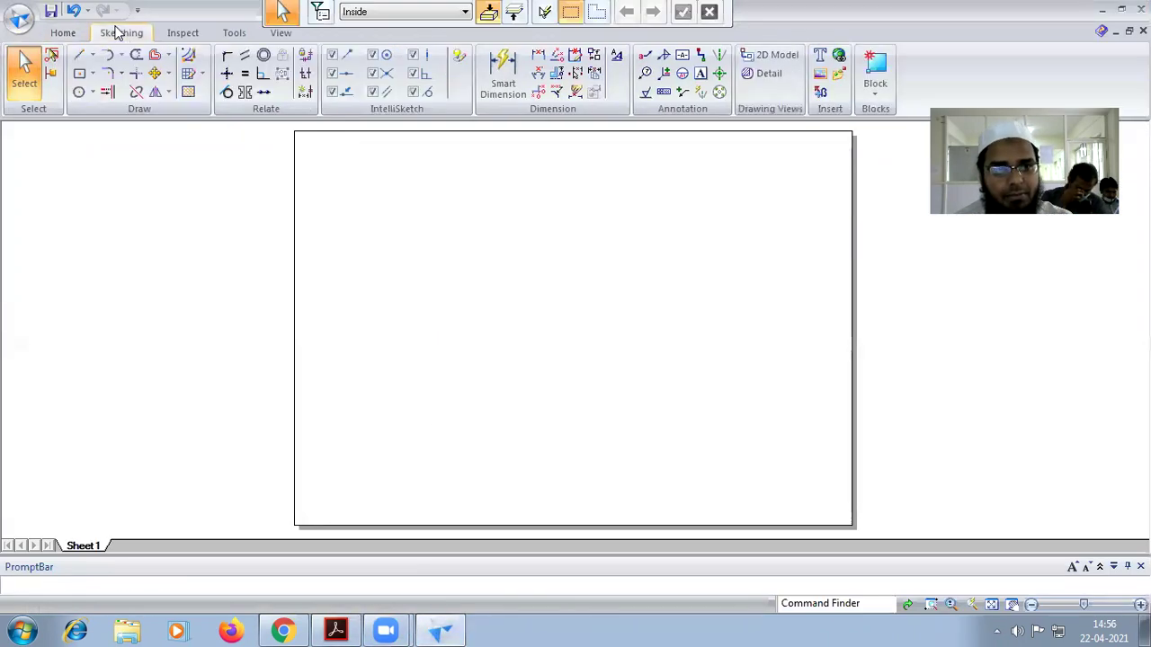
pyautogui.click(78, 55)
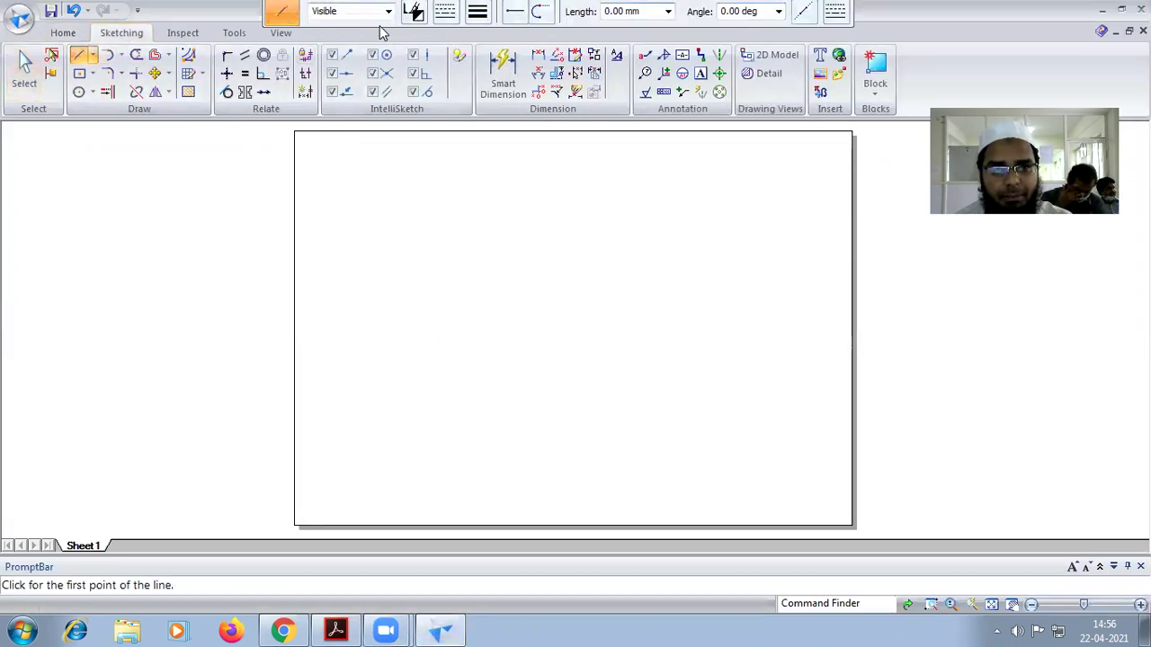
pyautogui.moveTo(331, 7); pyautogui.dragTo(90, 117)
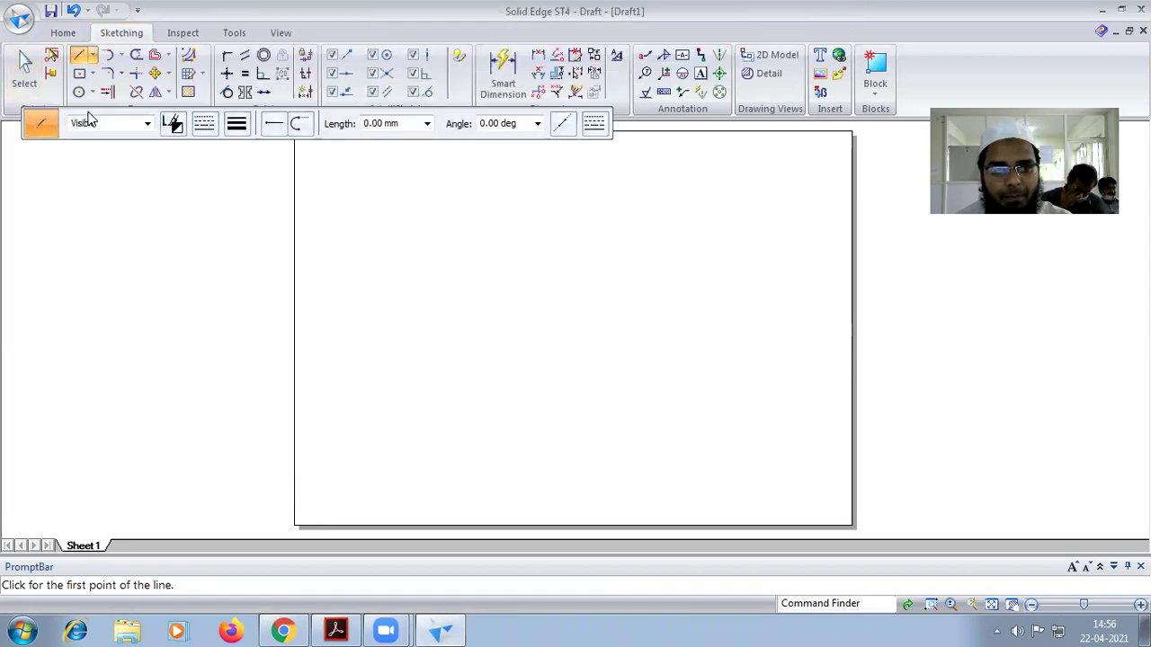
pyautogui.click(236, 125)
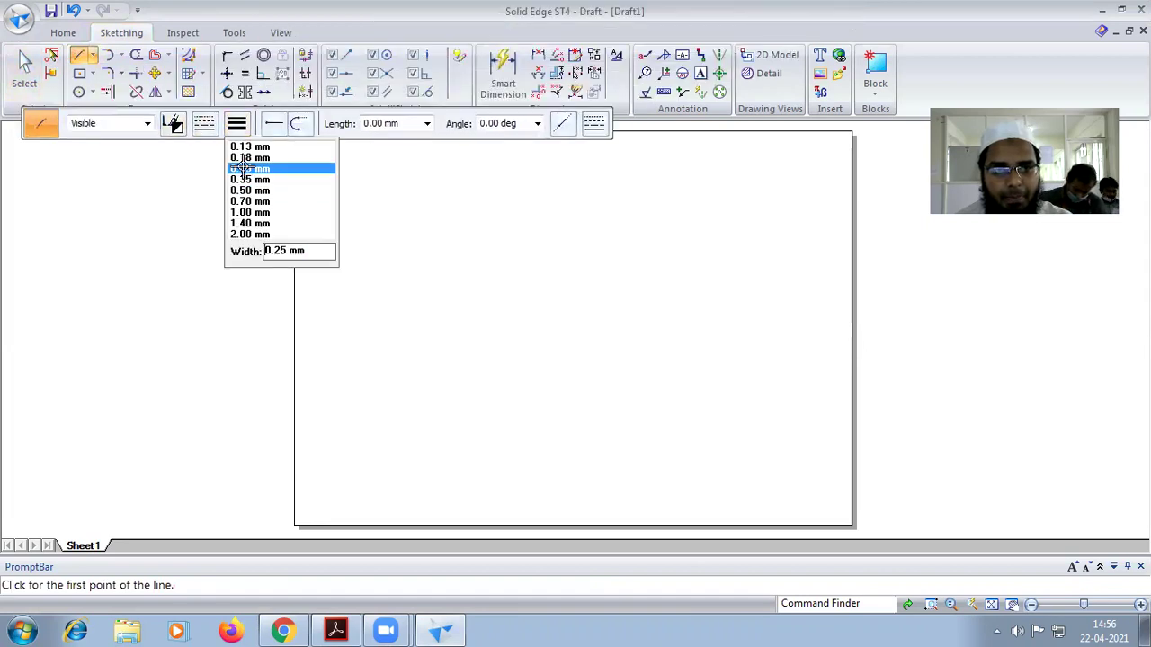
pyautogui.click(244, 168)
pyautogui.click(299, 319)
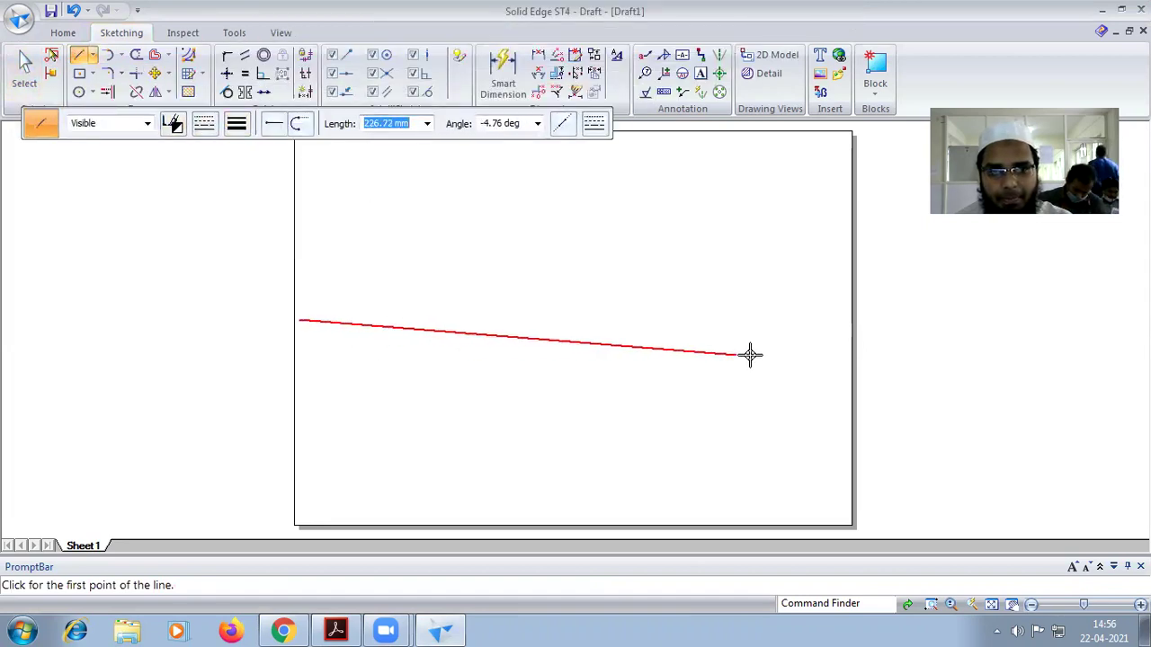
pyautogui.click(833, 318)
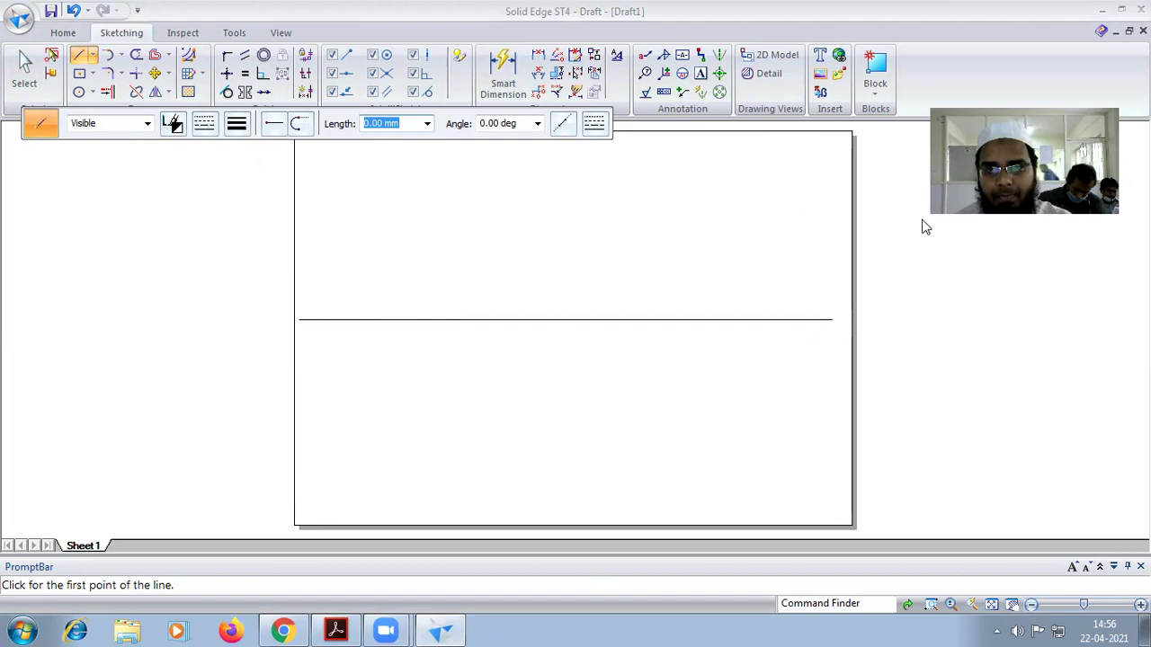
# - Label the XY line x at its left end and vp above it, and position the y label at its right end
pyautogui.click(703, 76)
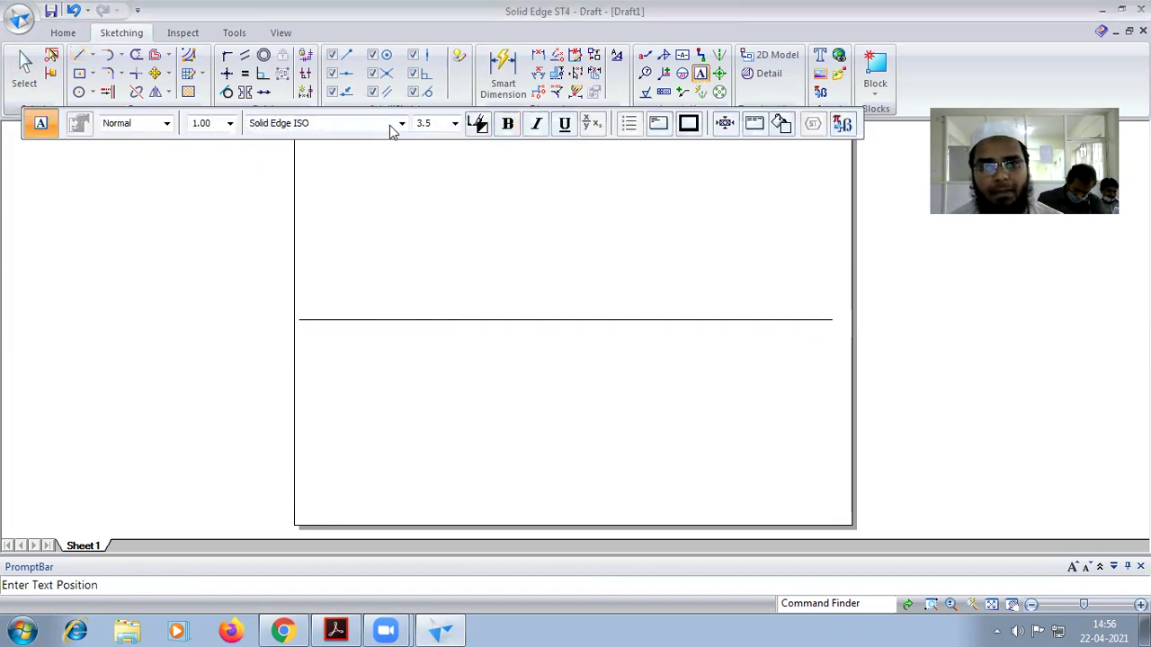
pyautogui.click(303, 338)
pyautogui.write('x')
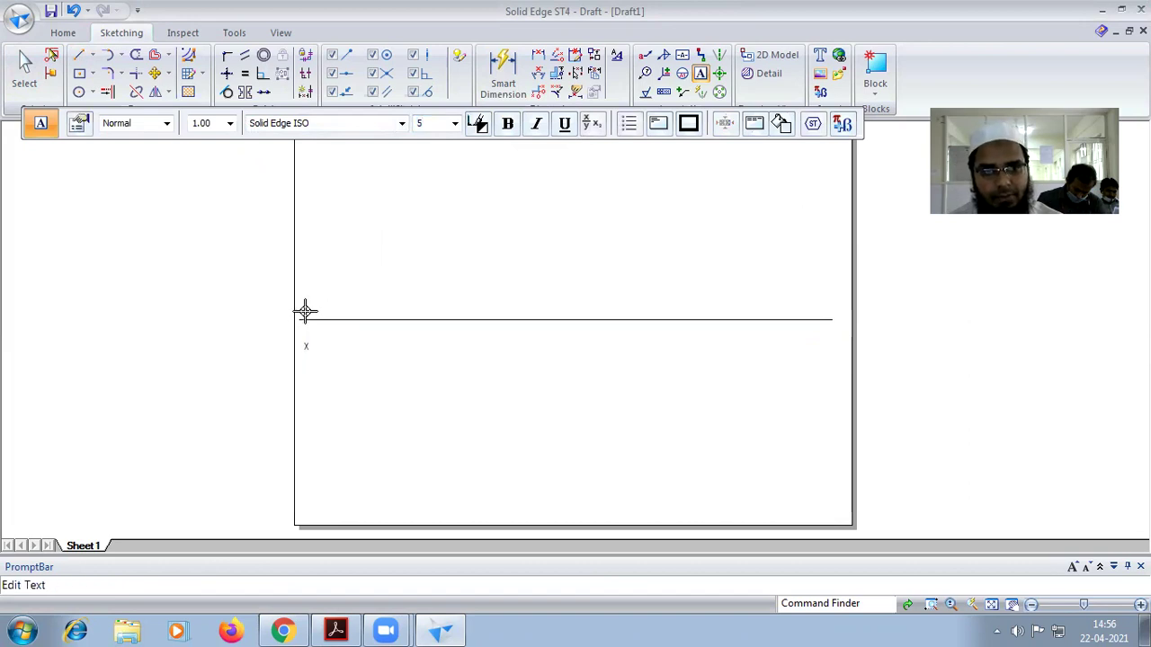
pyautogui.click(308, 304)
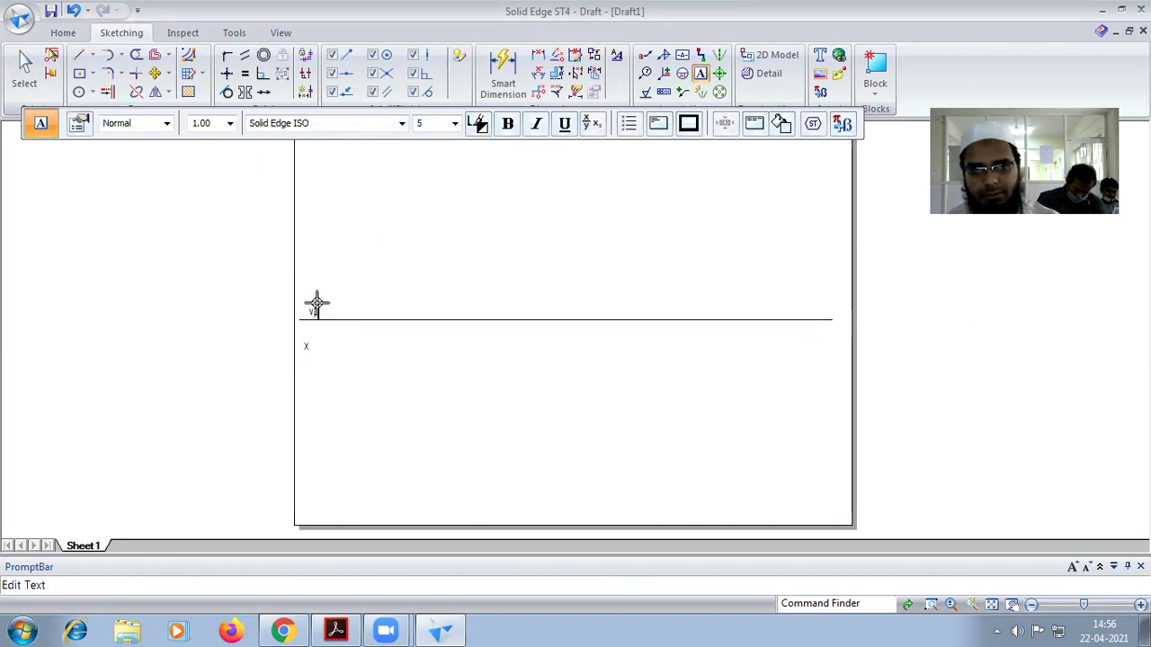
pyautogui.write('vp')
pyautogui.click(835, 328)
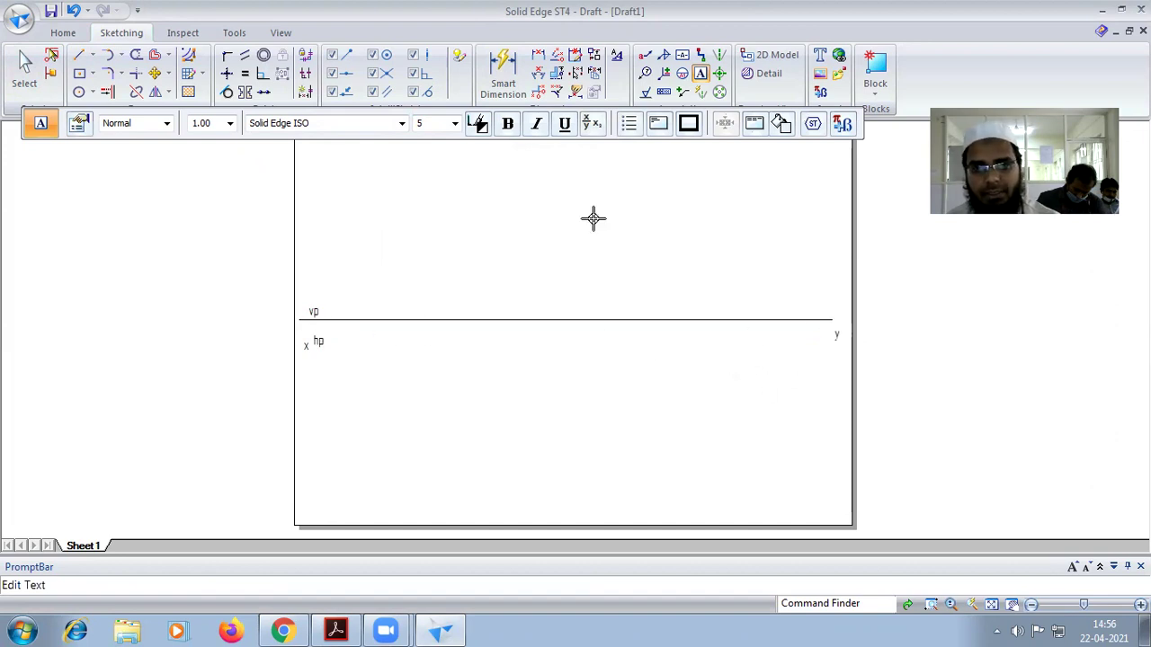
# - Finish the y label and compare the drawing with the Problem 7 solution in Acrobat
pyautogui.write('y')
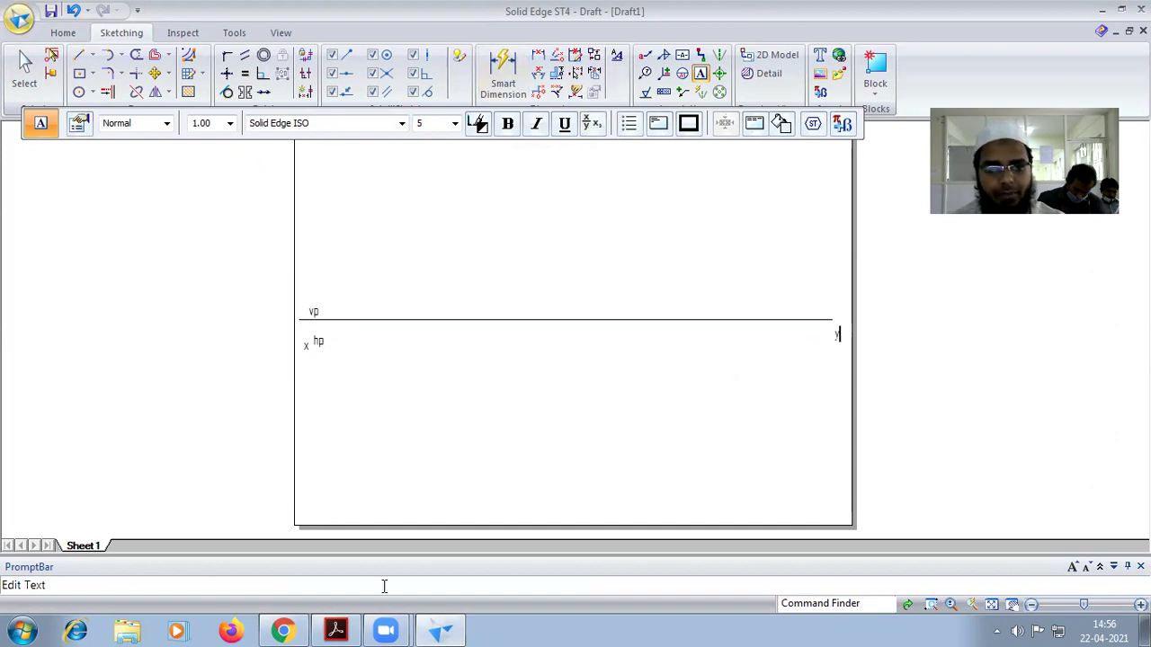
pyautogui.click(335, 629)
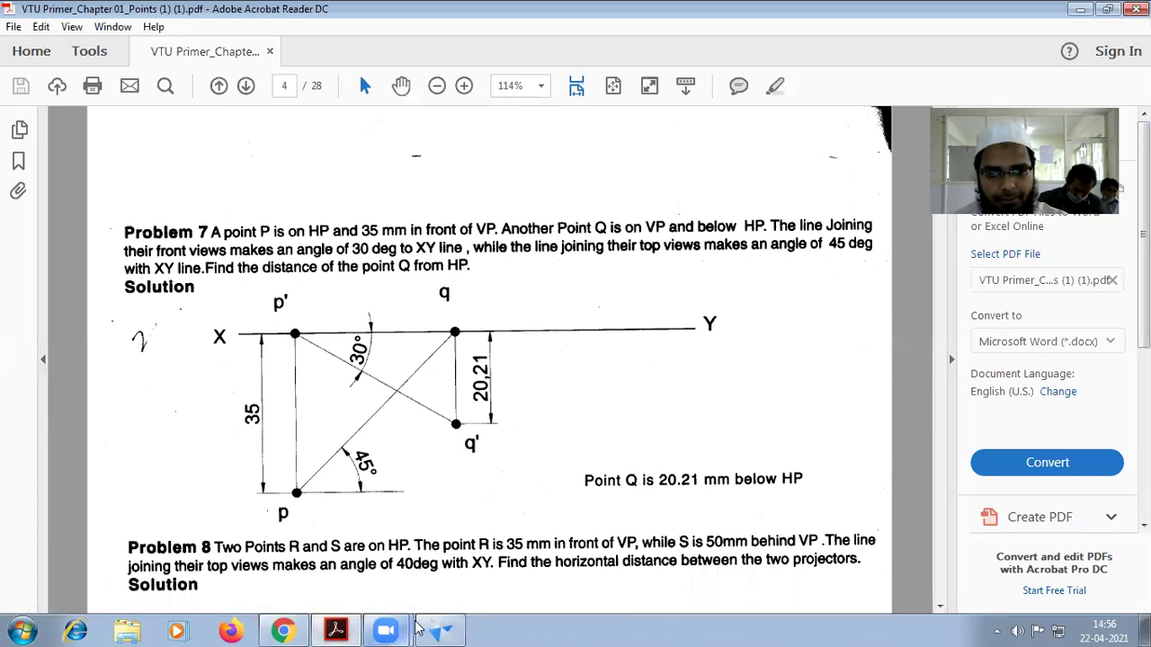
pyautogui.click(440, 629)
# - Place a heavy 2.00 mm point p′ on the XY line
pyautogui.click(93, 57)
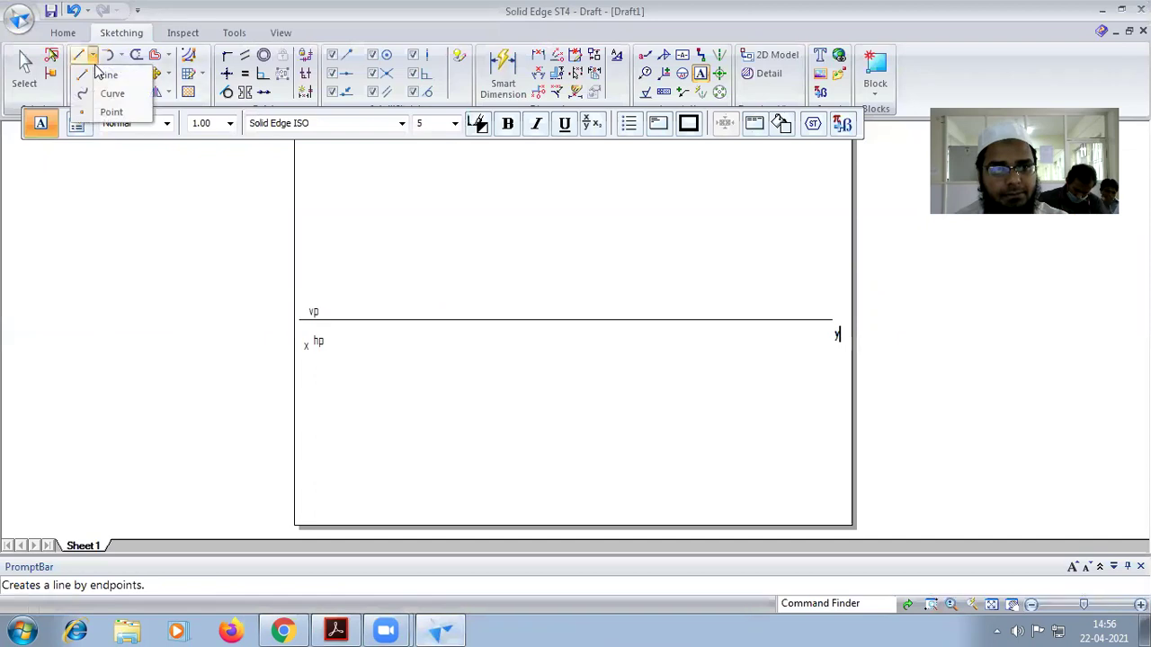
pyautogui.click(107, 110)
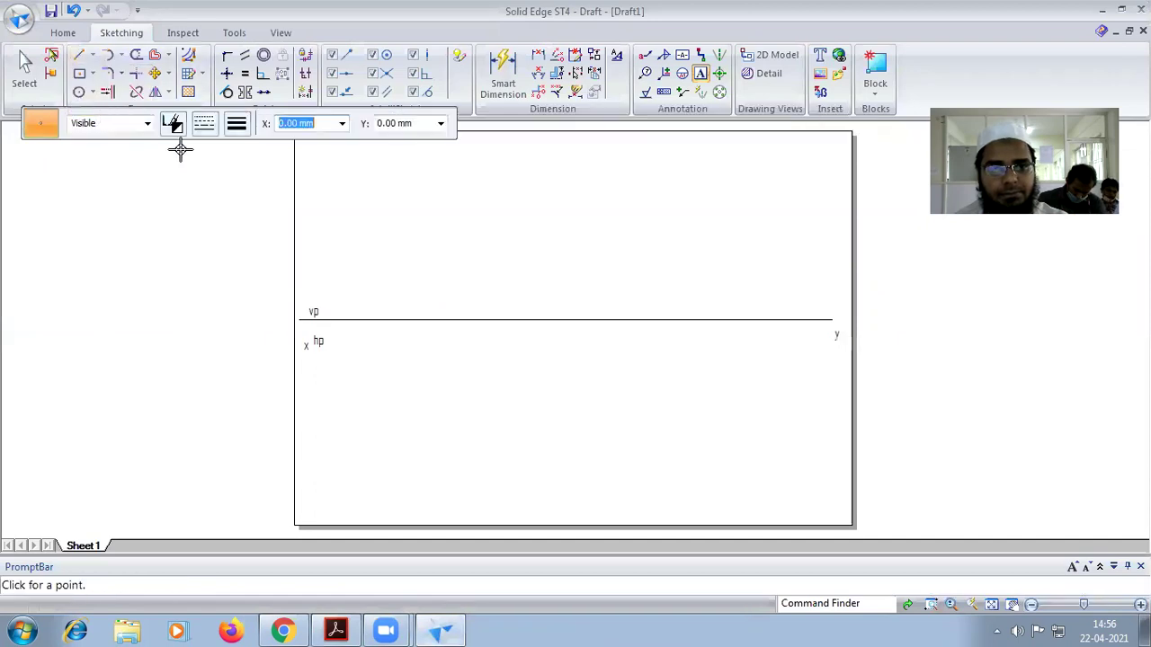
pyautogui.click(236, 124)
pyautogui.click(253, 234)
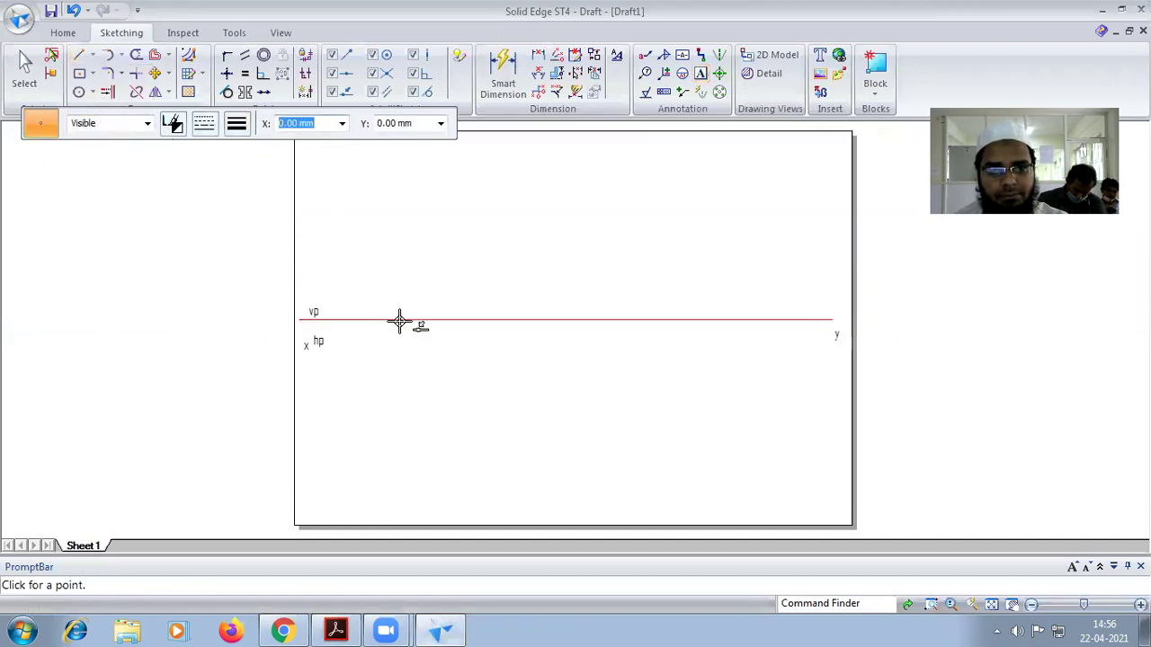
pyautogui.click(401, 320)
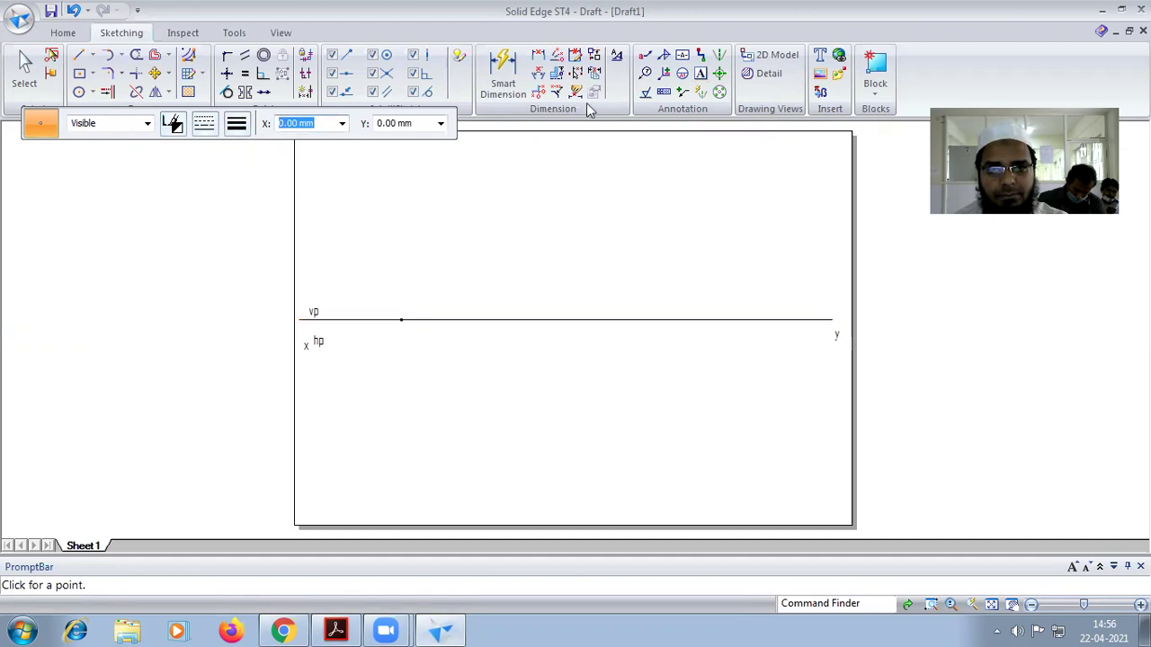
# - Label the point p′ above it and check the Problem 7 solution again
pyautogui.click(701, 73)
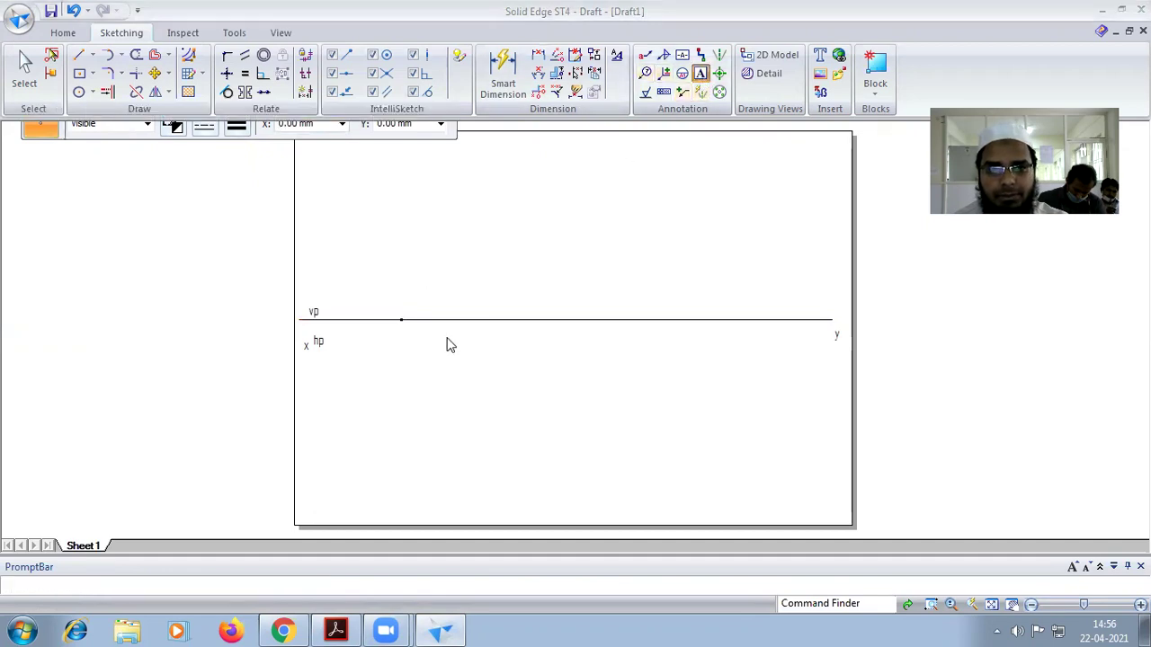
pyautogui.click(388, 303)
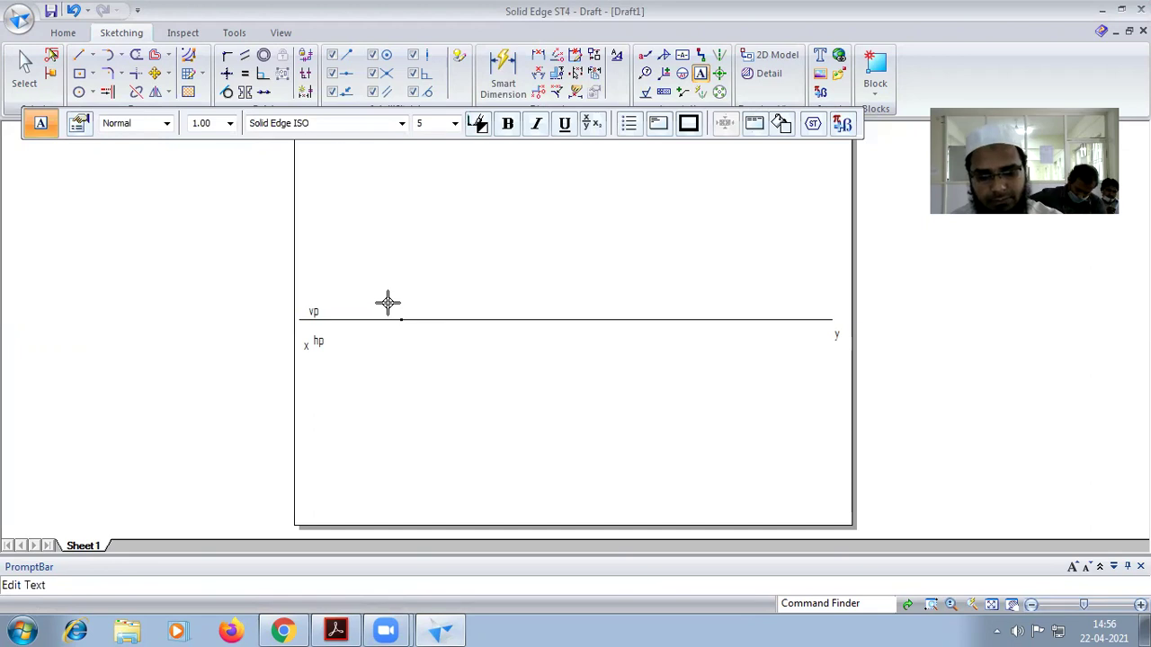
pyautogui.write("p'")
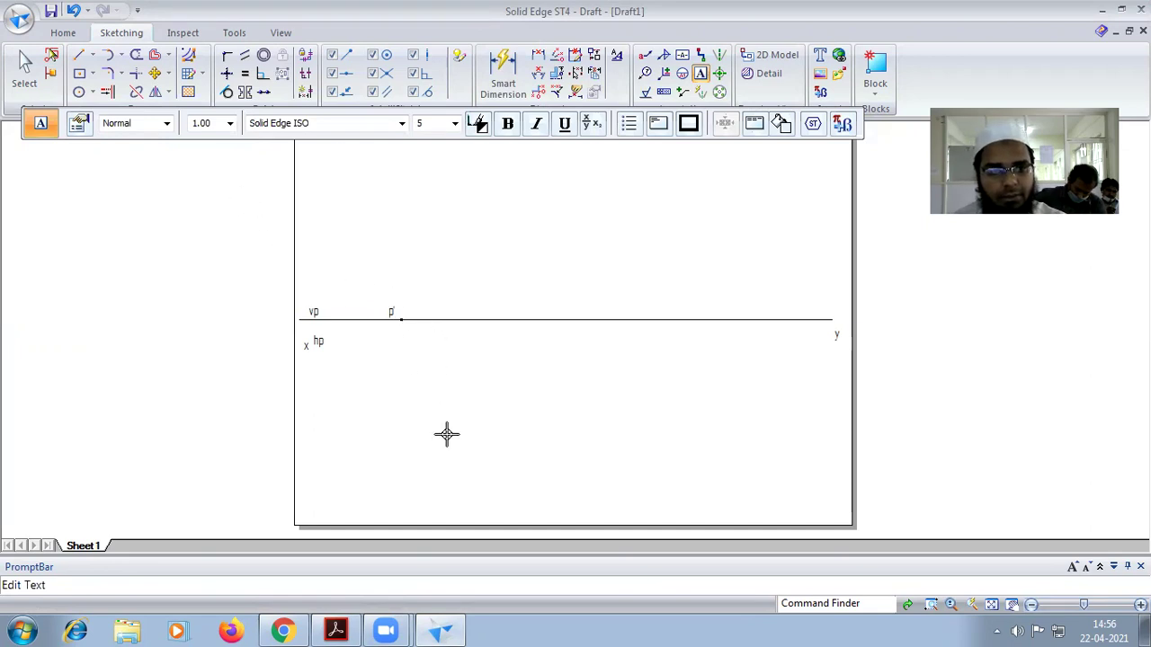
pyautogui.click(339, 628)
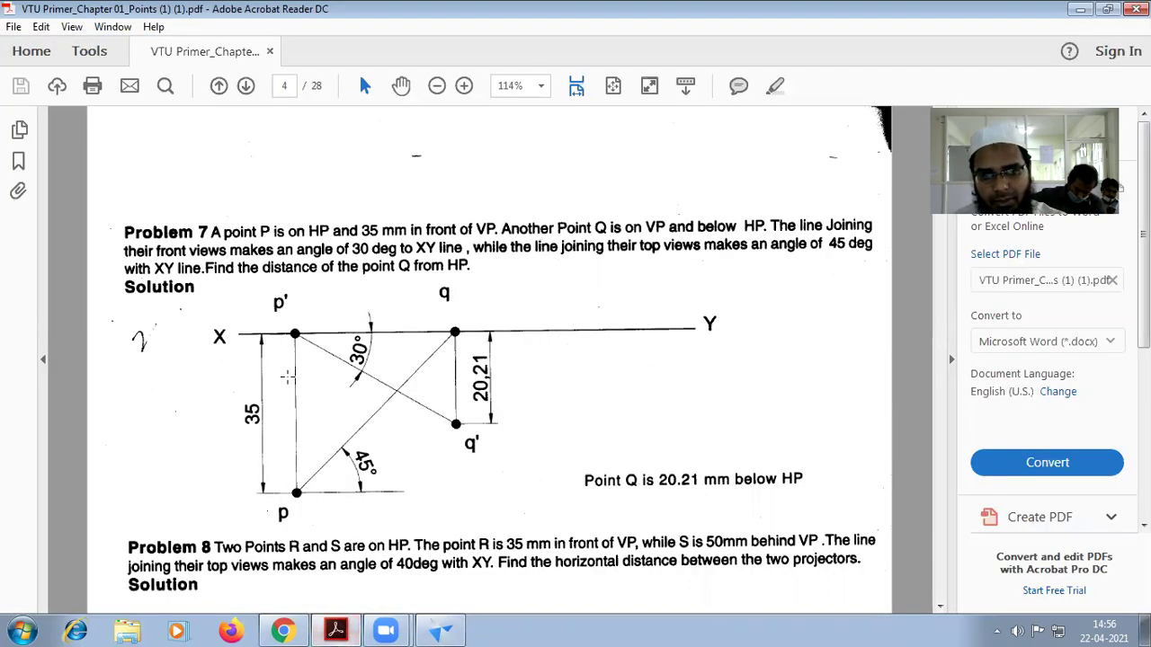
# - Draw a 0.13 mm vertical projector 35 long down from p′
pyautogui.click(439, 630)
pyautogui.click(79, 55)
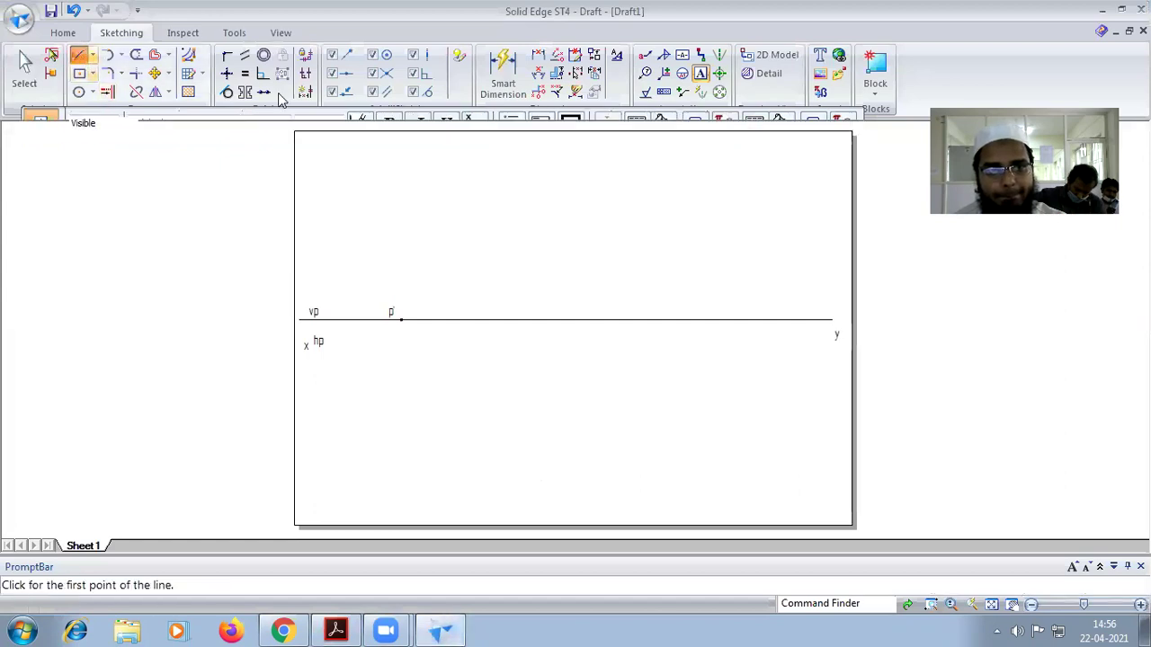
pyautogui.click(236, 123)
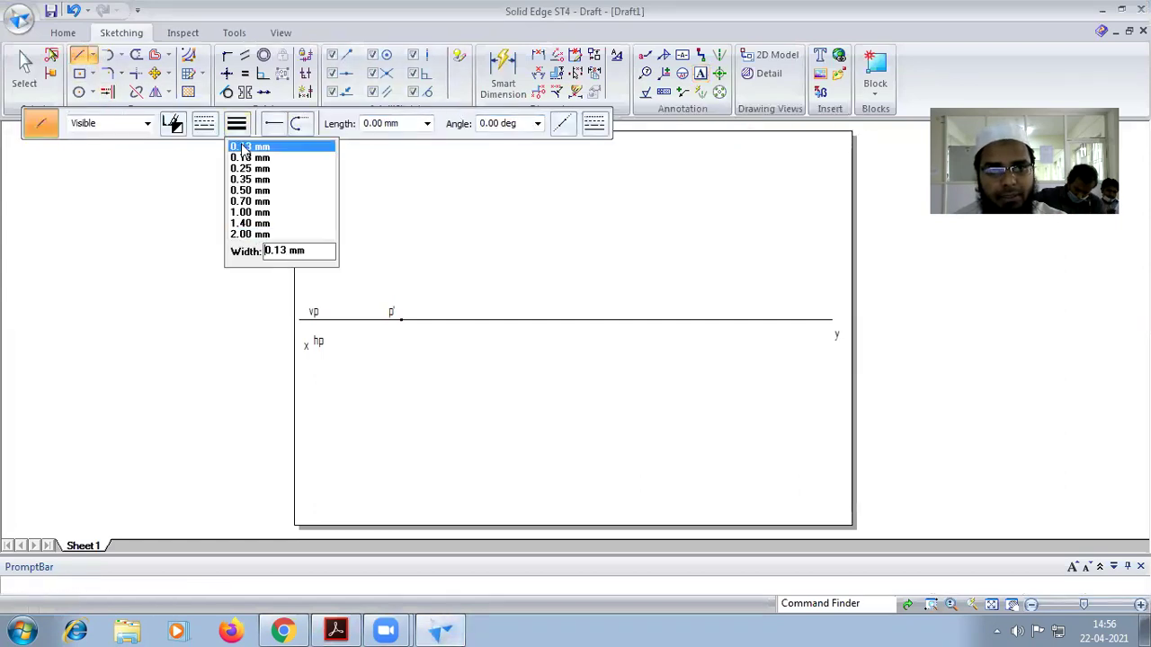
pyautogui.click(251, 144)
pyautogui.click(401, 316)
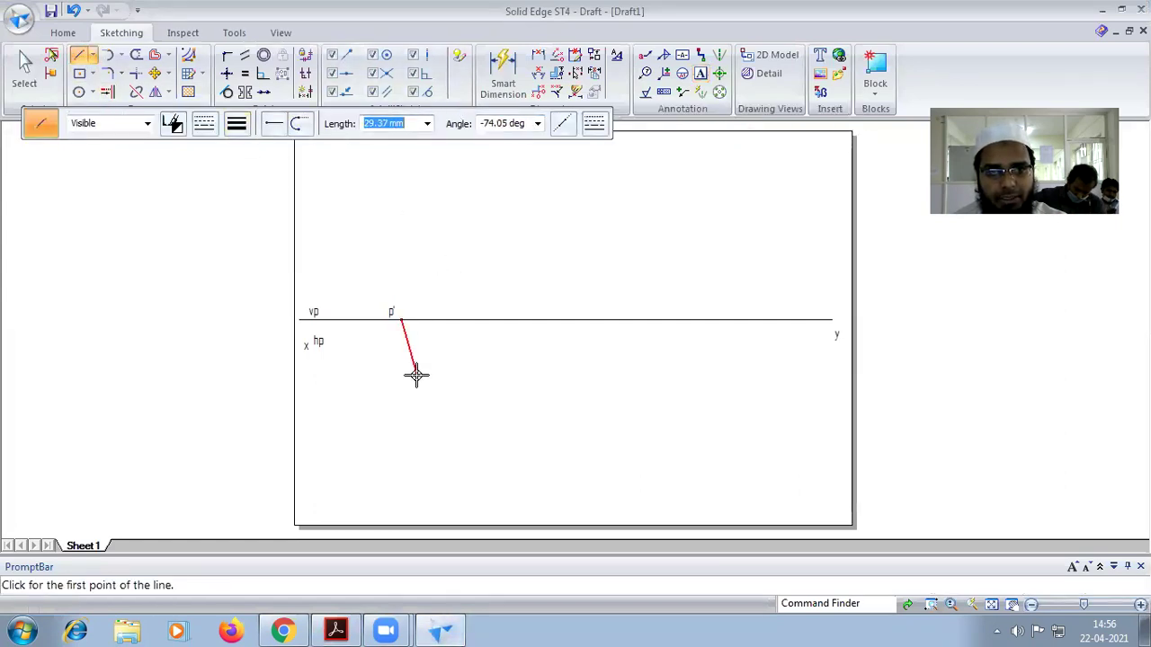
pyautogui.write('3')
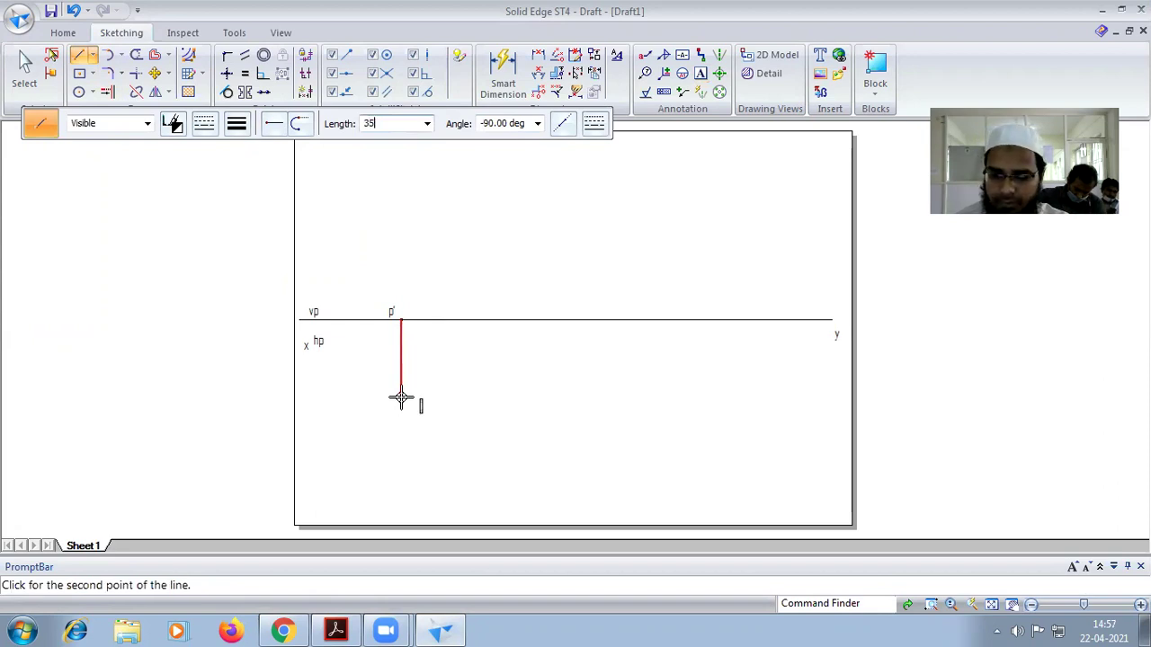
pyautogui.write('5')
pyautogui.press('Tab')
pyautogui.press('Return')
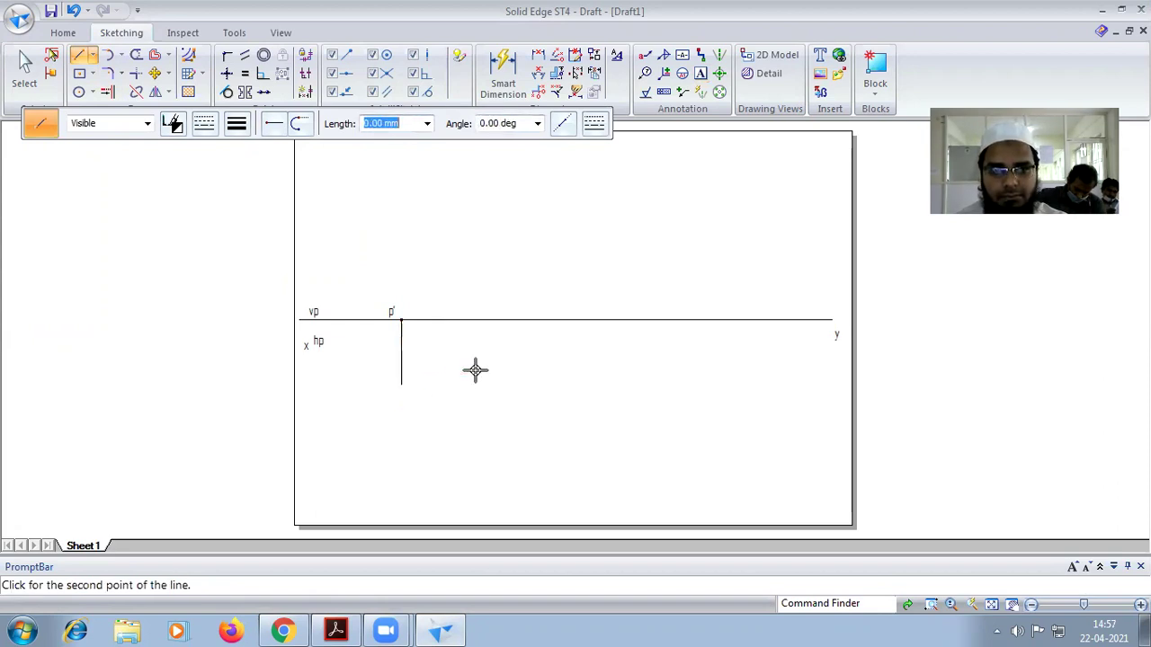
# - Mark point p at the projector's lower end and dimension the projector as 35
pyautogui.click(92, 55)
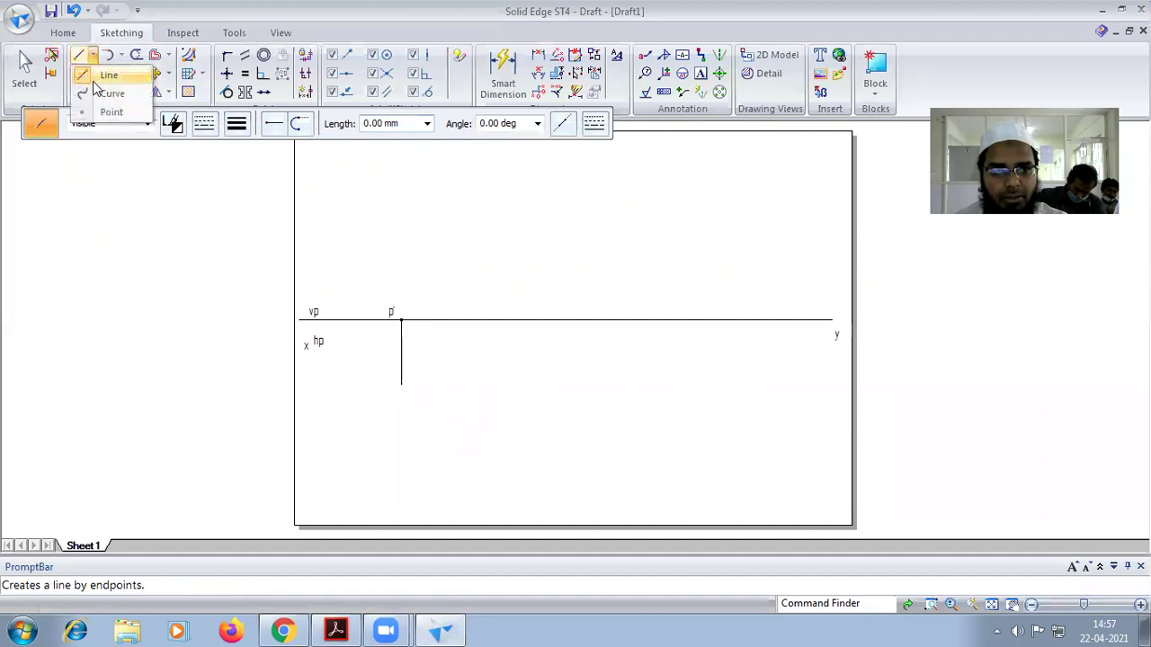
pyautogui.click(99, 114)
pyautogui.click(236, 130)
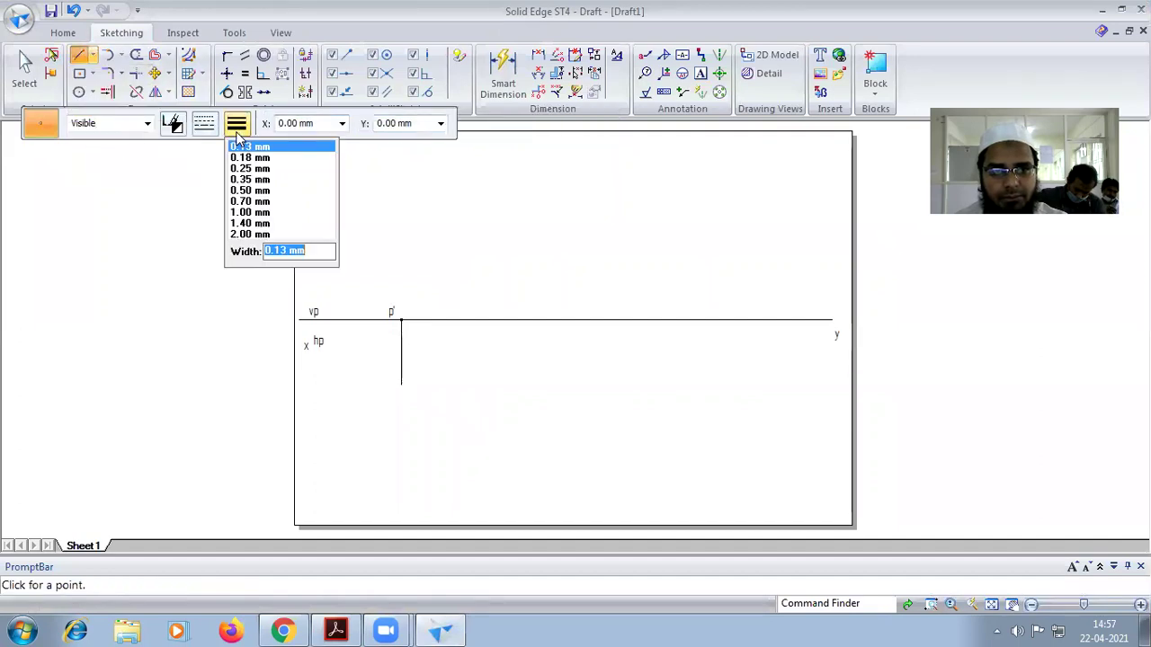
pyautogui.click(244, 236)
pyautogui.click(401, 386)
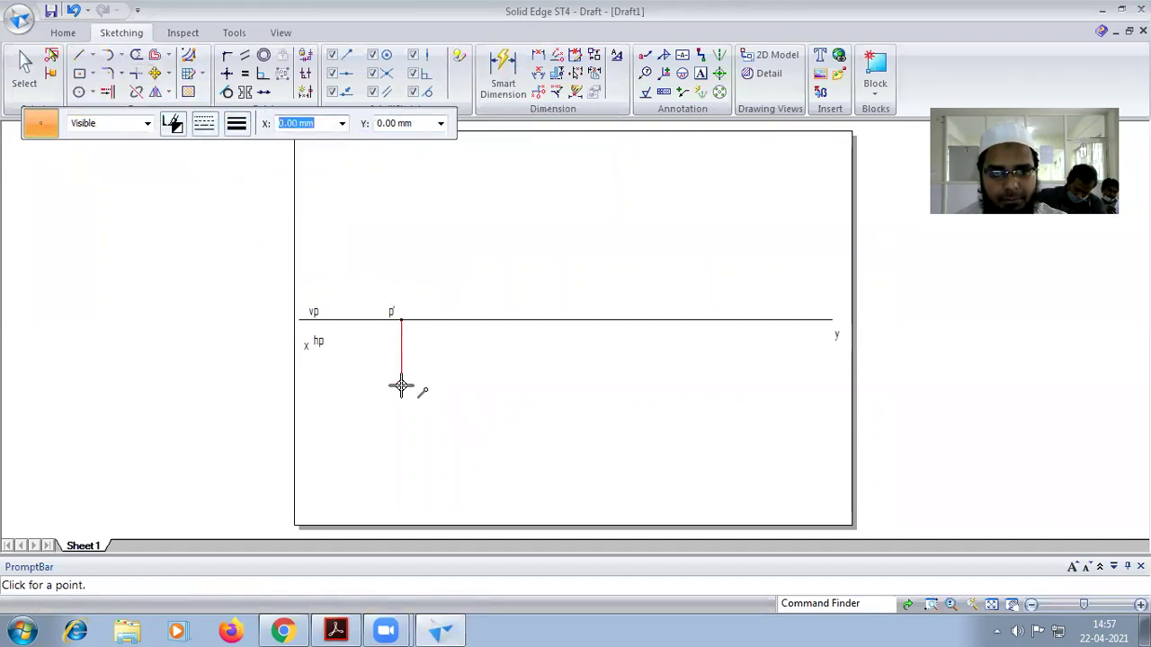
pyautogui.click(504, 76)
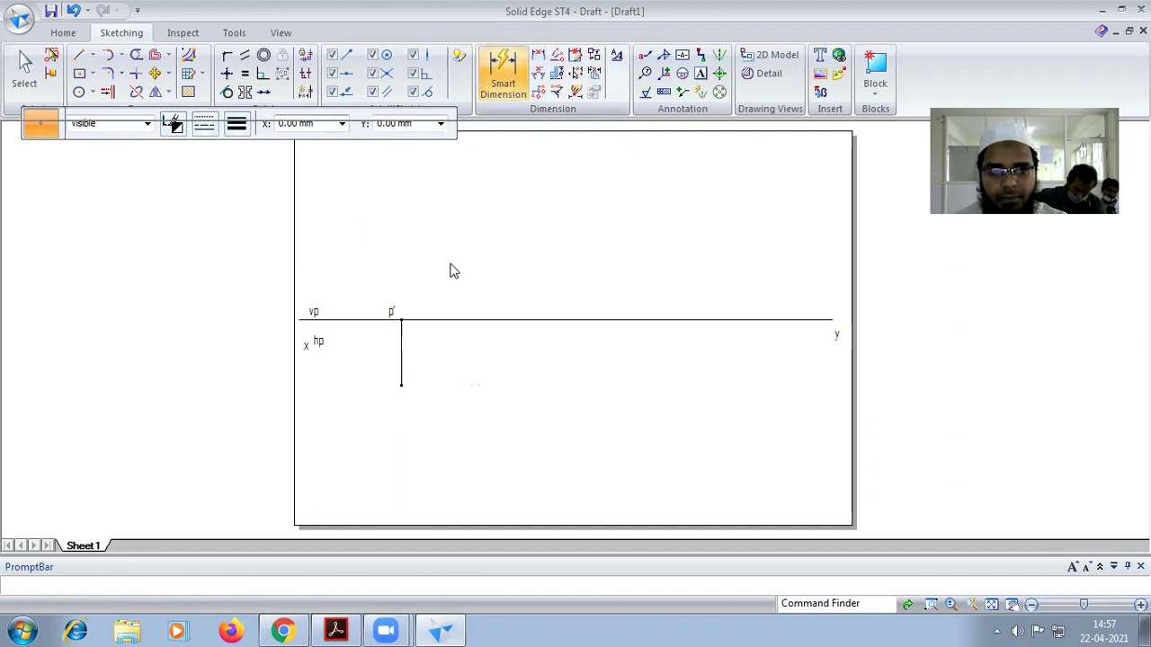
pyautogui.click(401, 349)
pyautogui.click(376, 354)
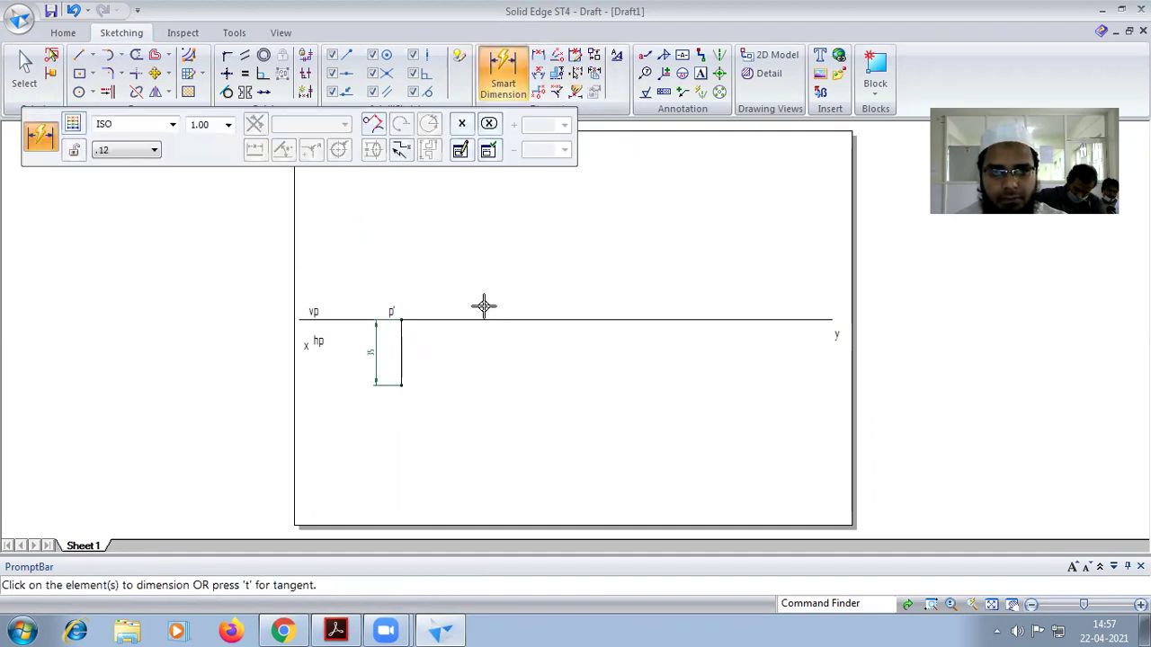
# - Label the lower point p and compare with the Problem 7 PDF
pyautogui.click(700, 73)
pyautogui.click(391, 390)
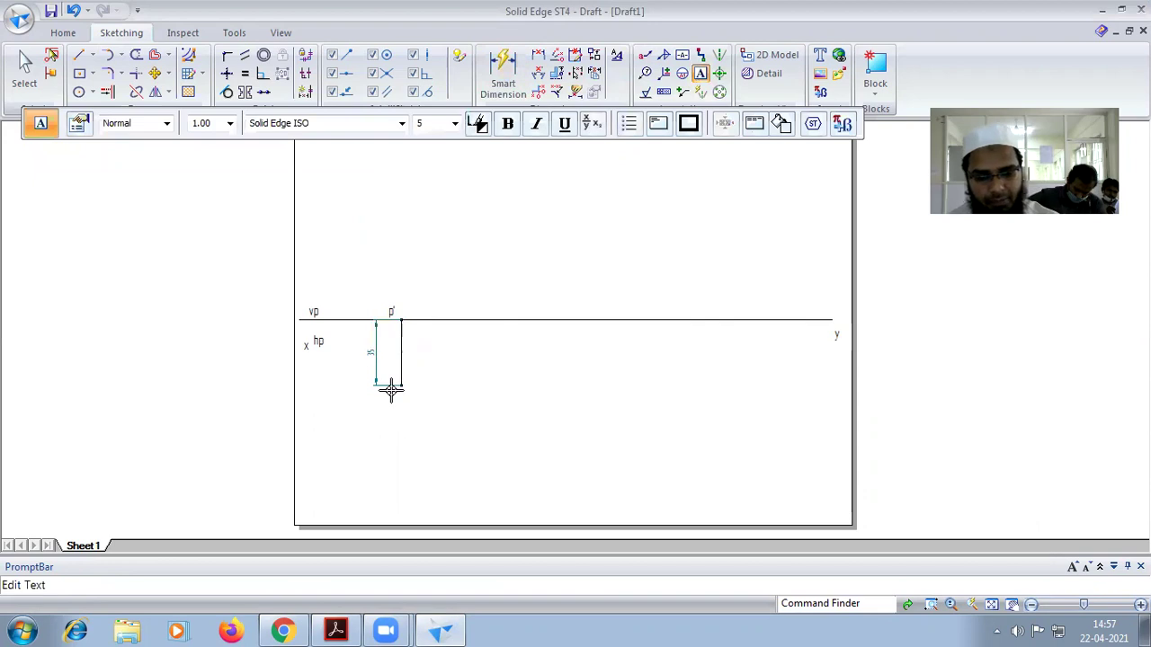
pyautogui.write('p')
pyautogui.click(337, 630)
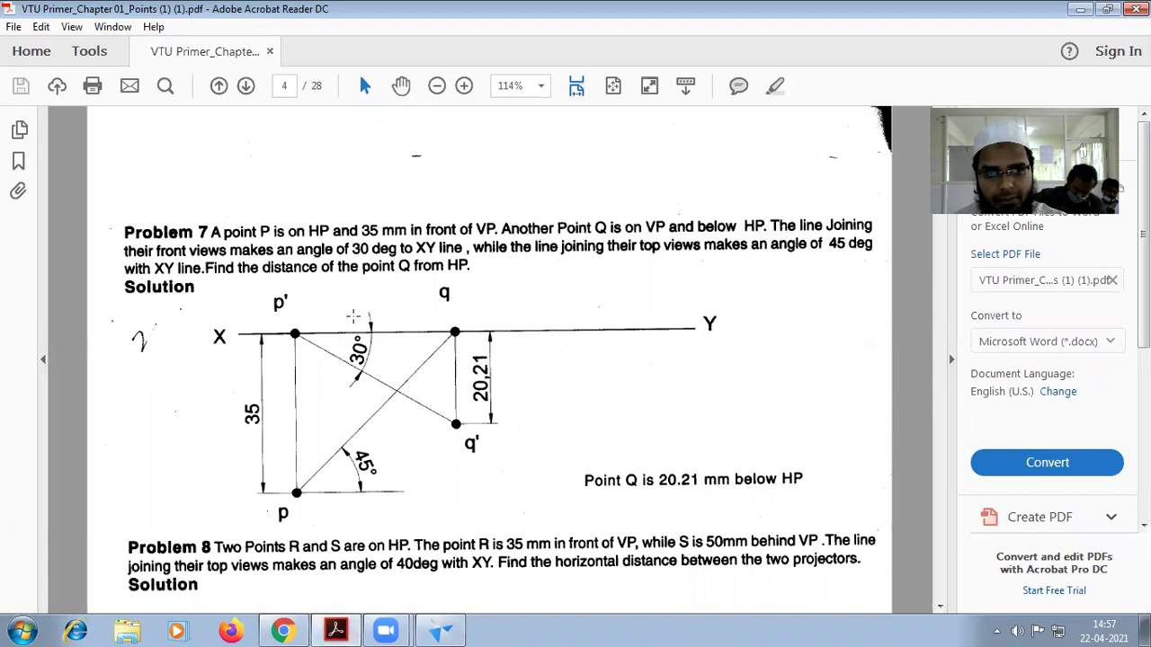
pyautogui.click(458, 630)
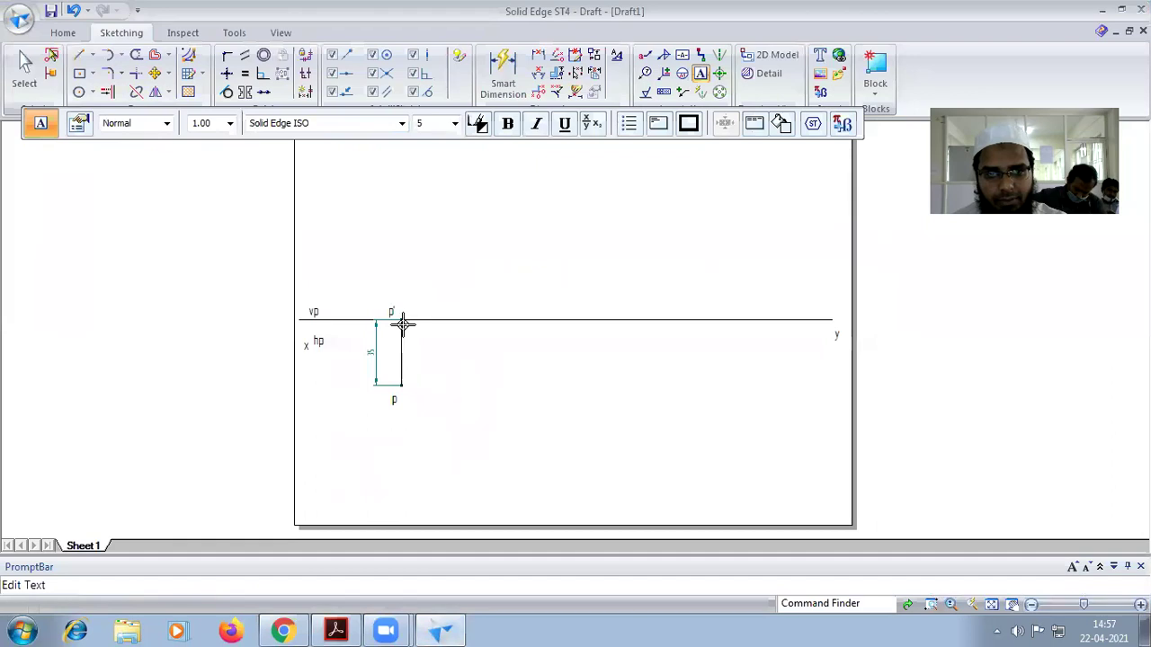
# - Draw a line from p′ sloping down at 30° below XY
pyautogui.click(78, 55)
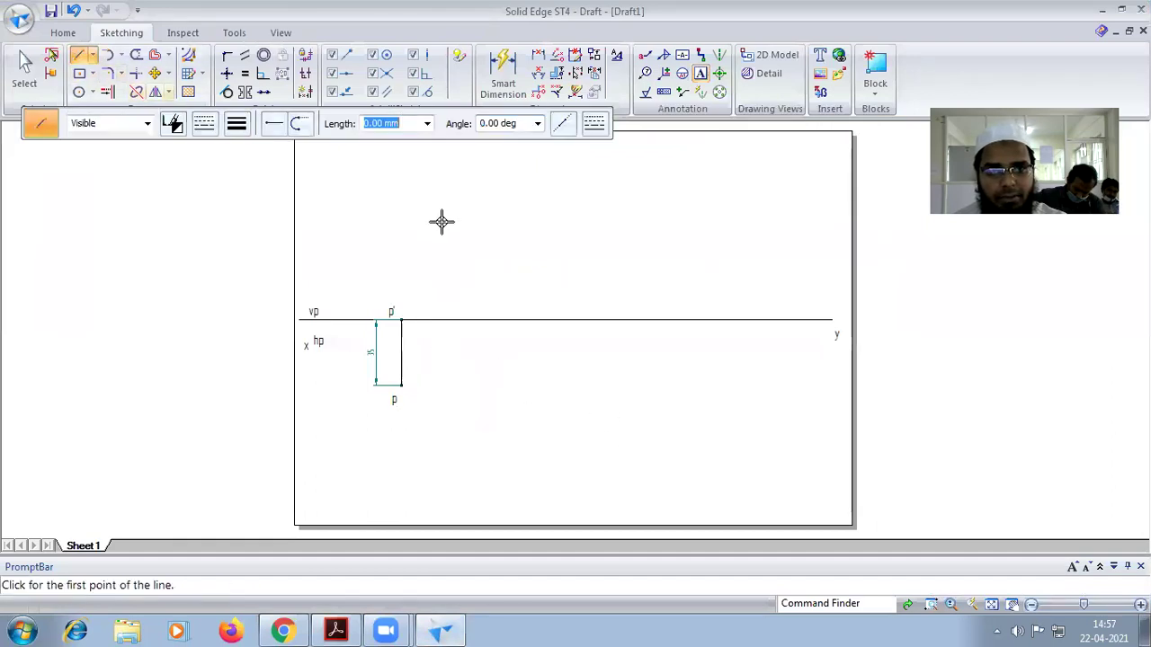
pyautogui.click(236, 124)
pyautogui.click(269, 233)
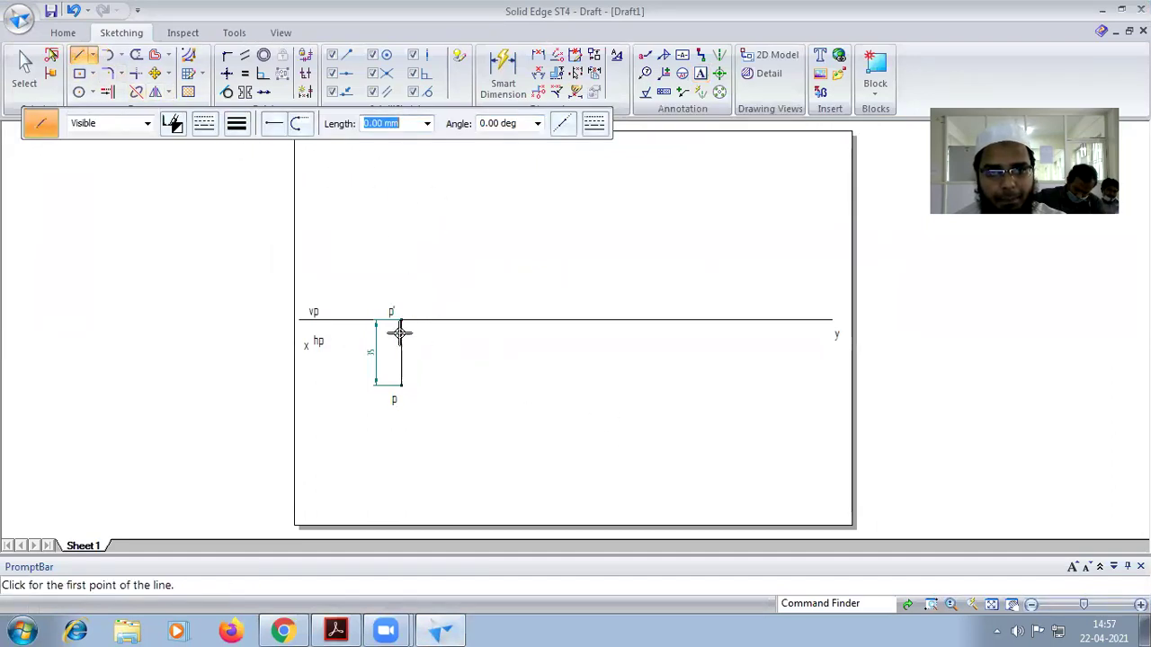
pyautogui.click(401, 317)
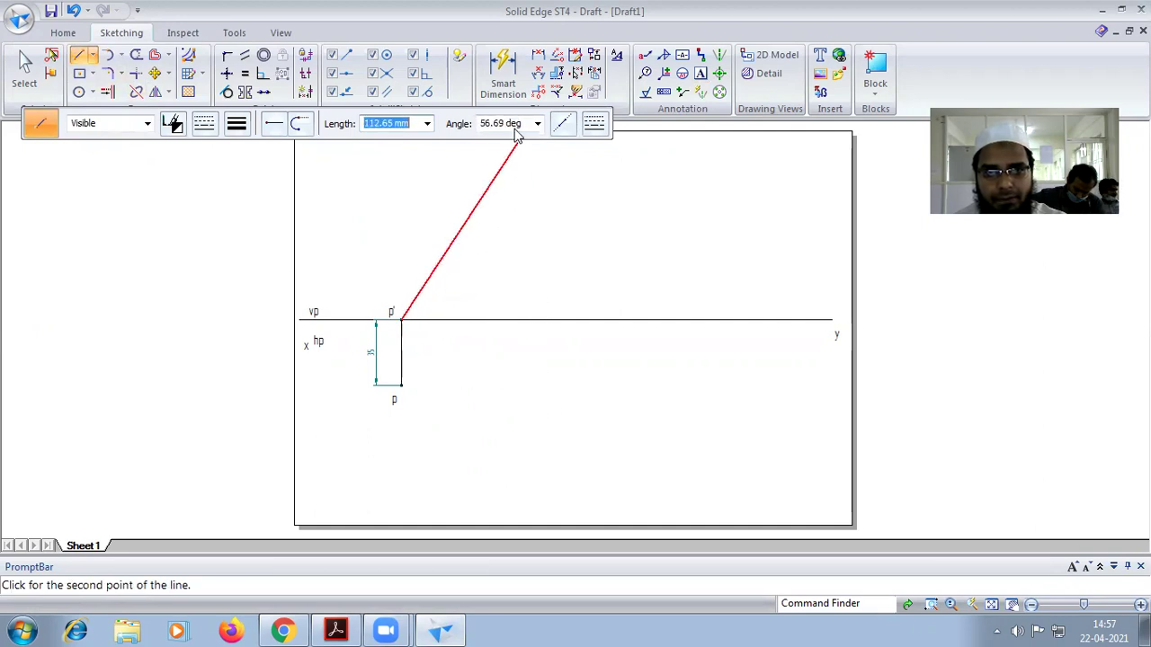
pyautogui.write('-30')
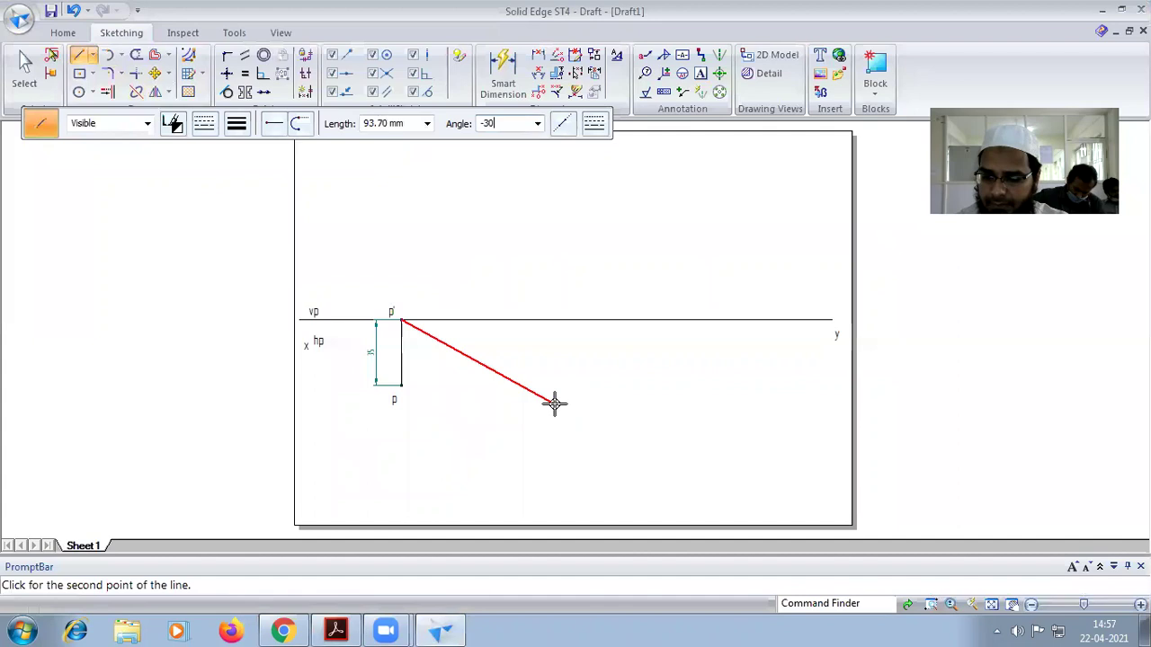
pyautogui.press('Tab')
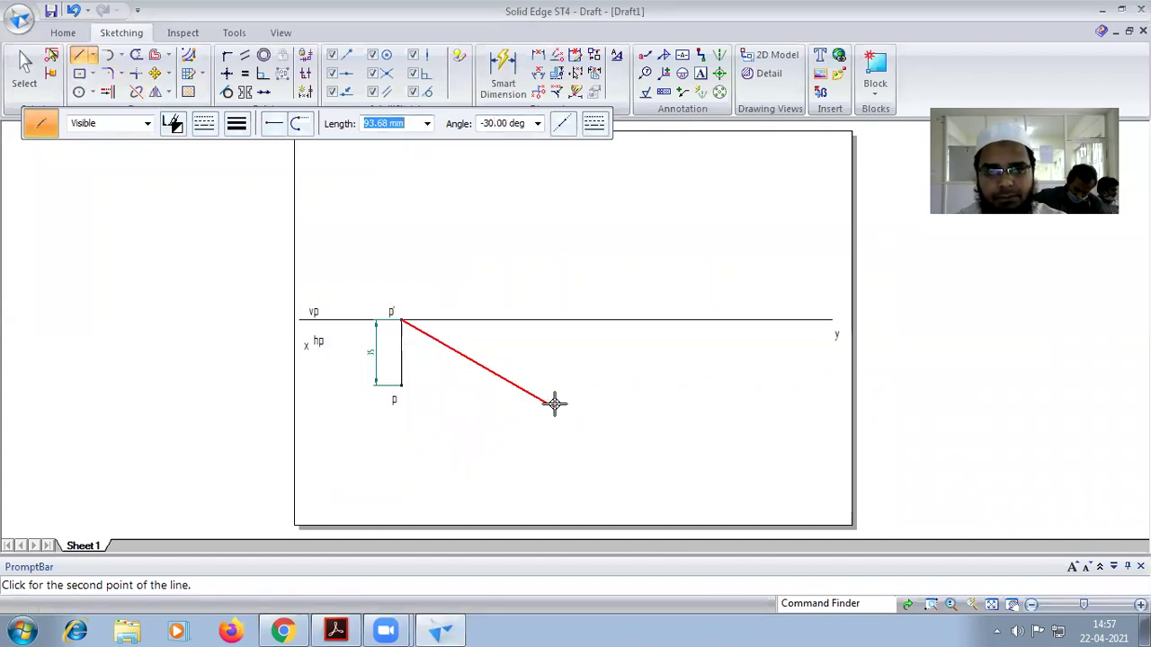
pyautogui.click(554, 404)
pyautogui.press('Escape')
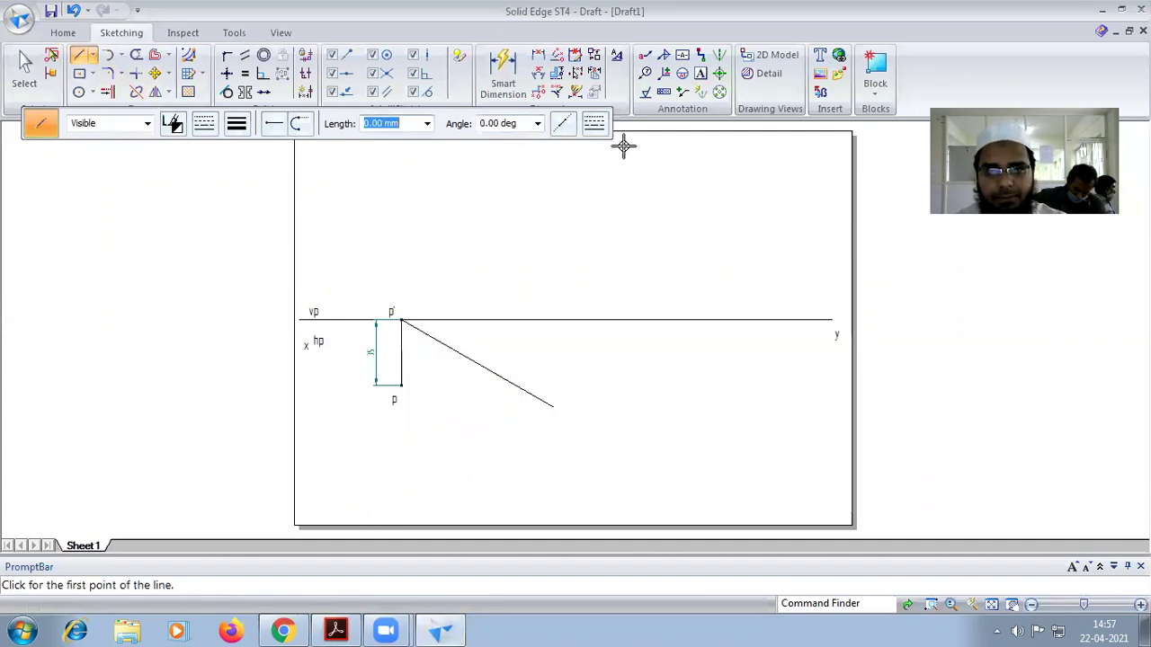
# - Dimension the 30° angle between the sloping line and XY
pyautogui.click(538, 74)
pyautogui.click(432, 336)
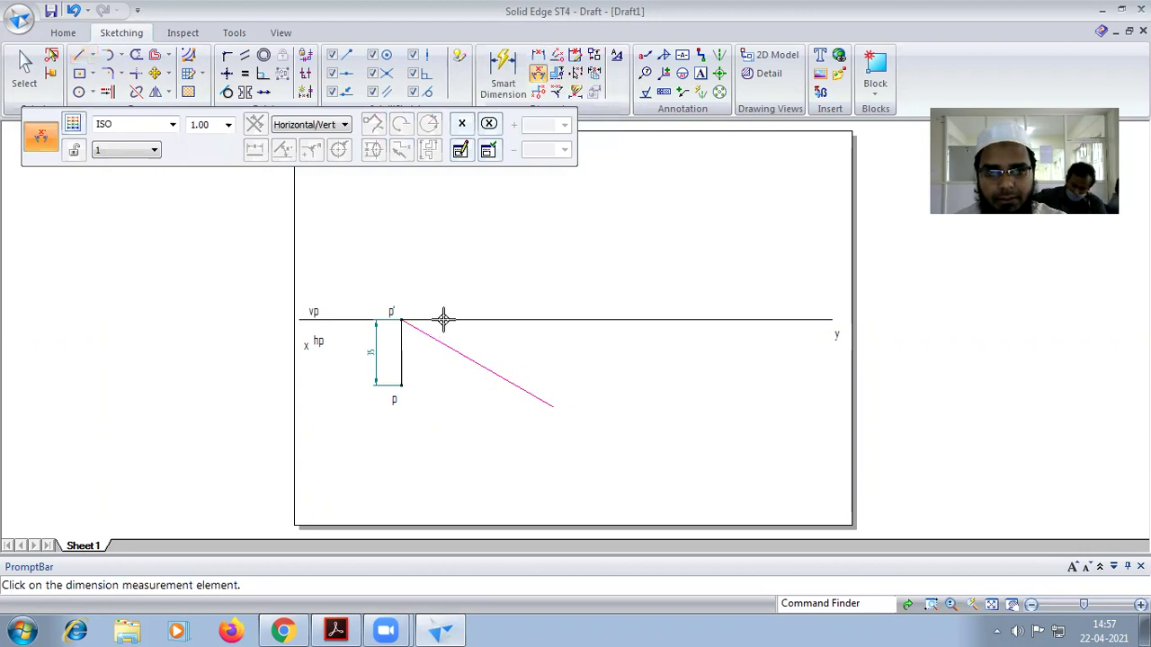
pyautogui.click(444, 319)
pyautogui.click(447, 326)
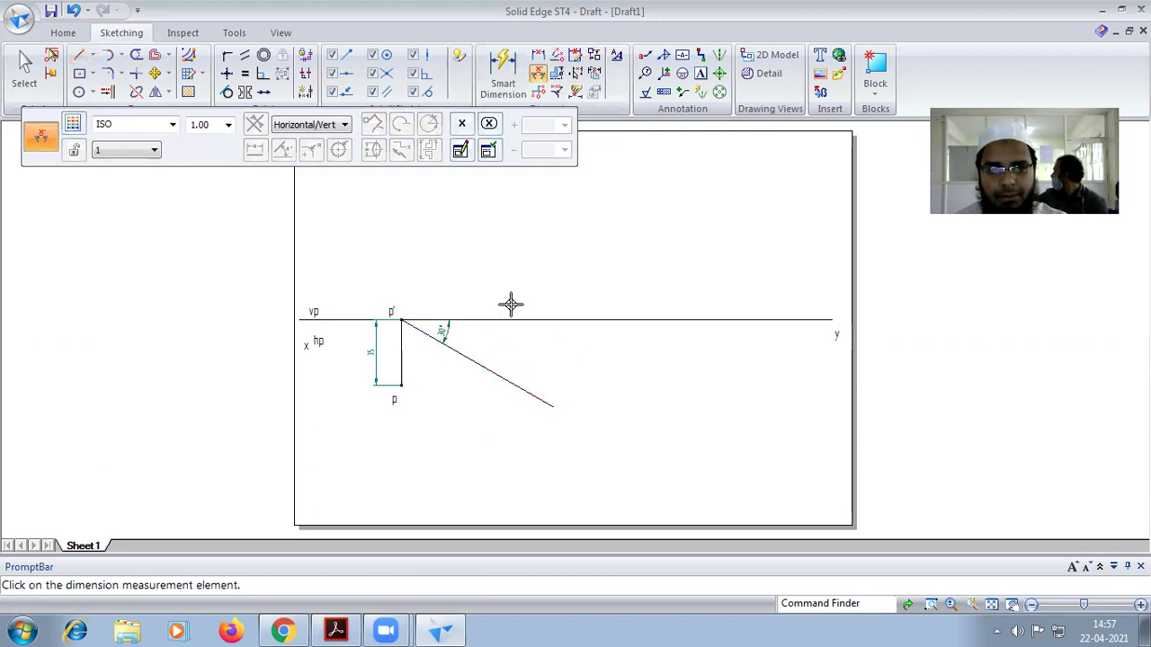
pyautogui.click(346, 629)
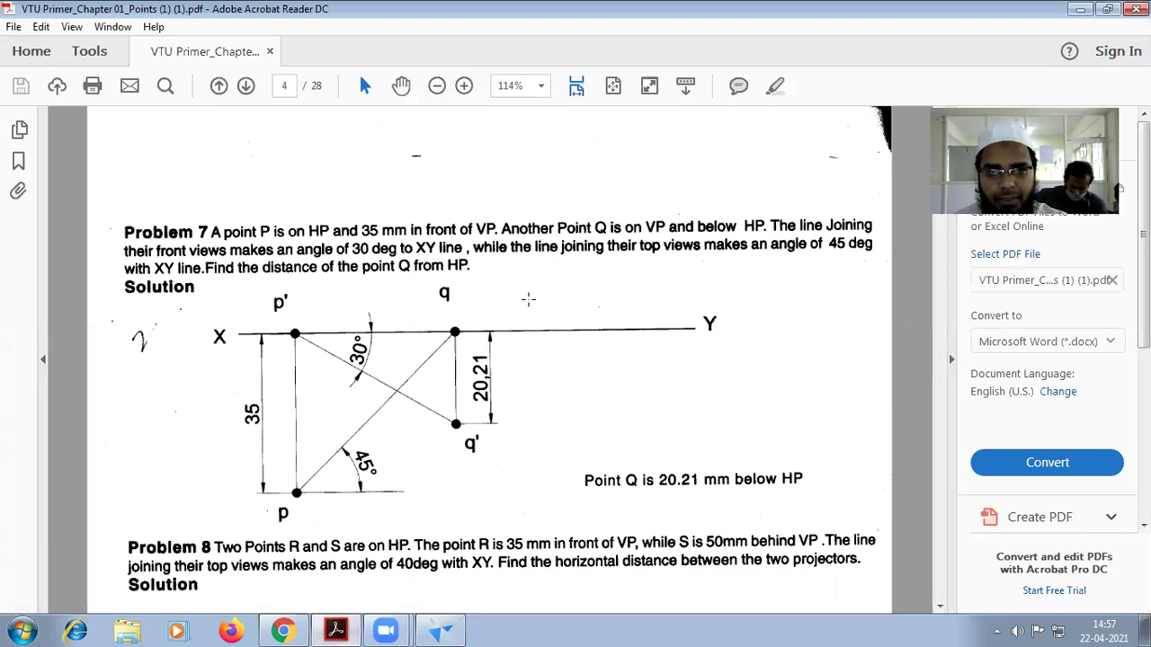
pyautogui.click(439, 629)
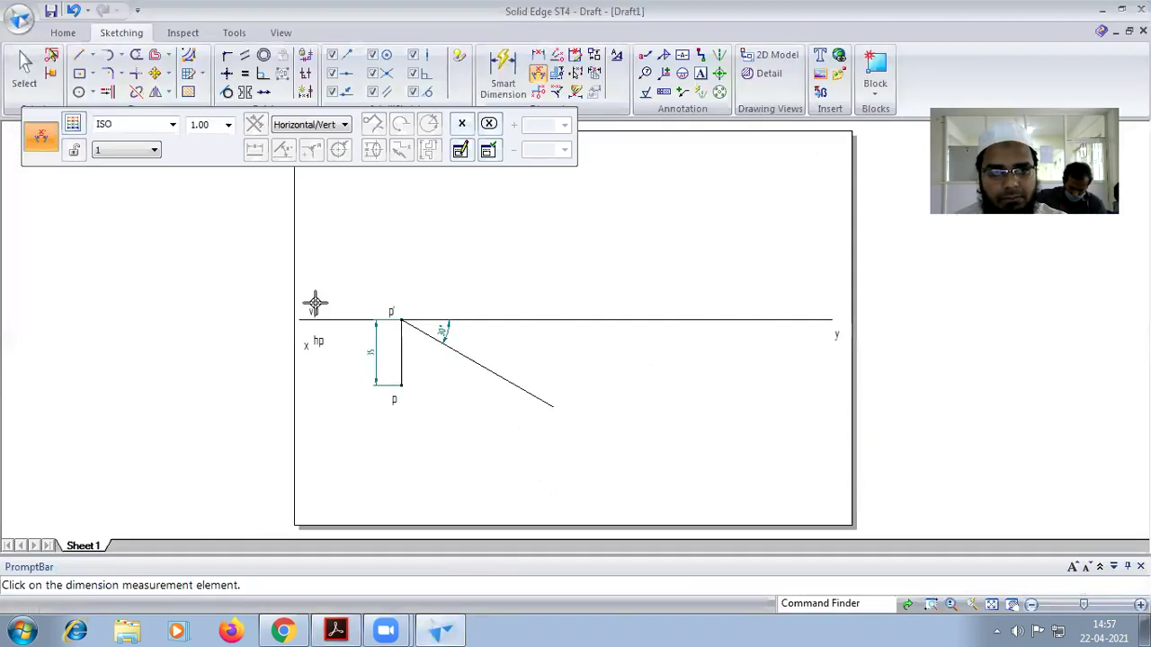
# - Draw a 0.13 mm line from point p rising at 45° across XY and the 30° line
pyautogui.click(80, 55)
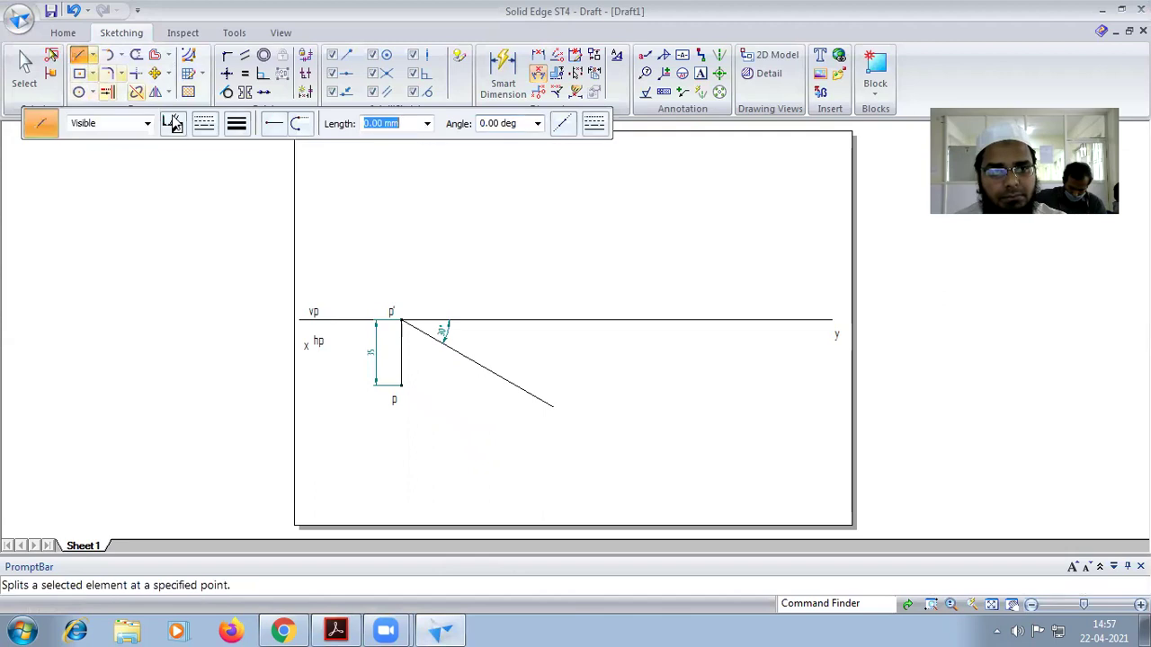
pyautogui.click(236, 124)
pyautogui.click(242, 147)
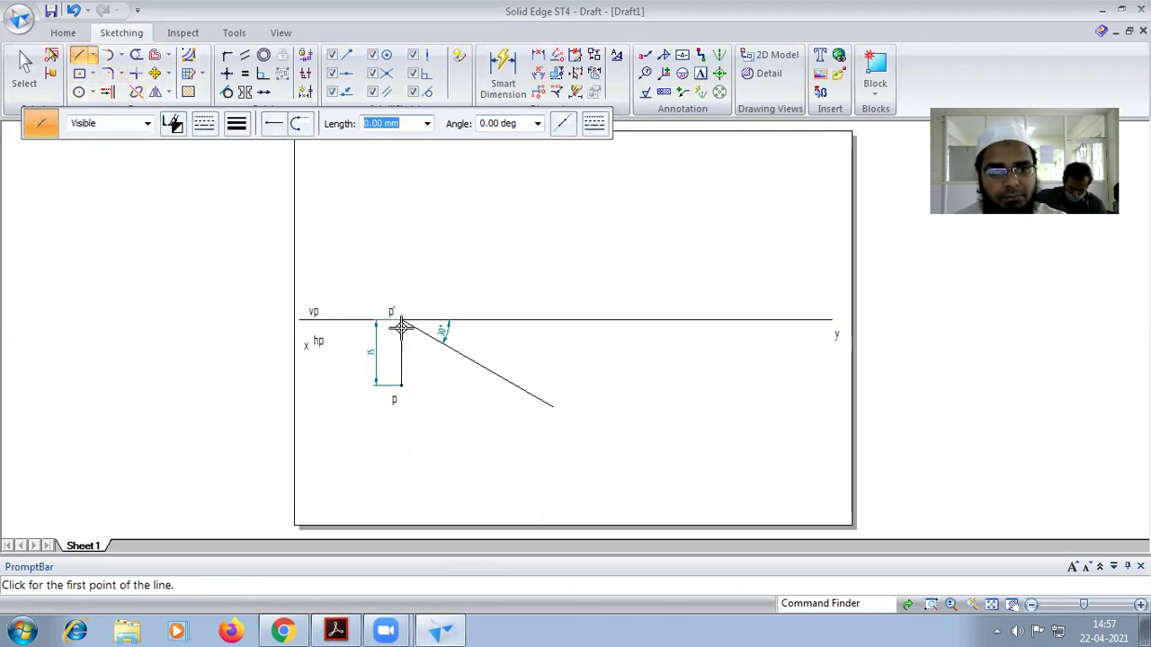
pyautogui.click(401, 386)
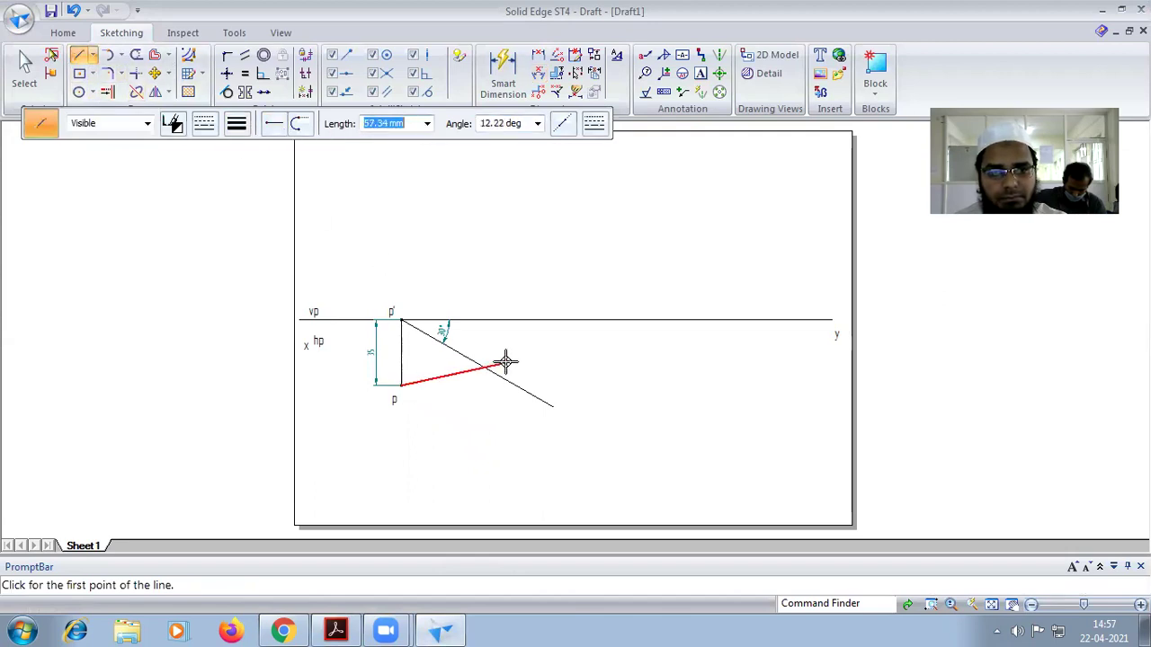
pyautogui.click(509, 124)
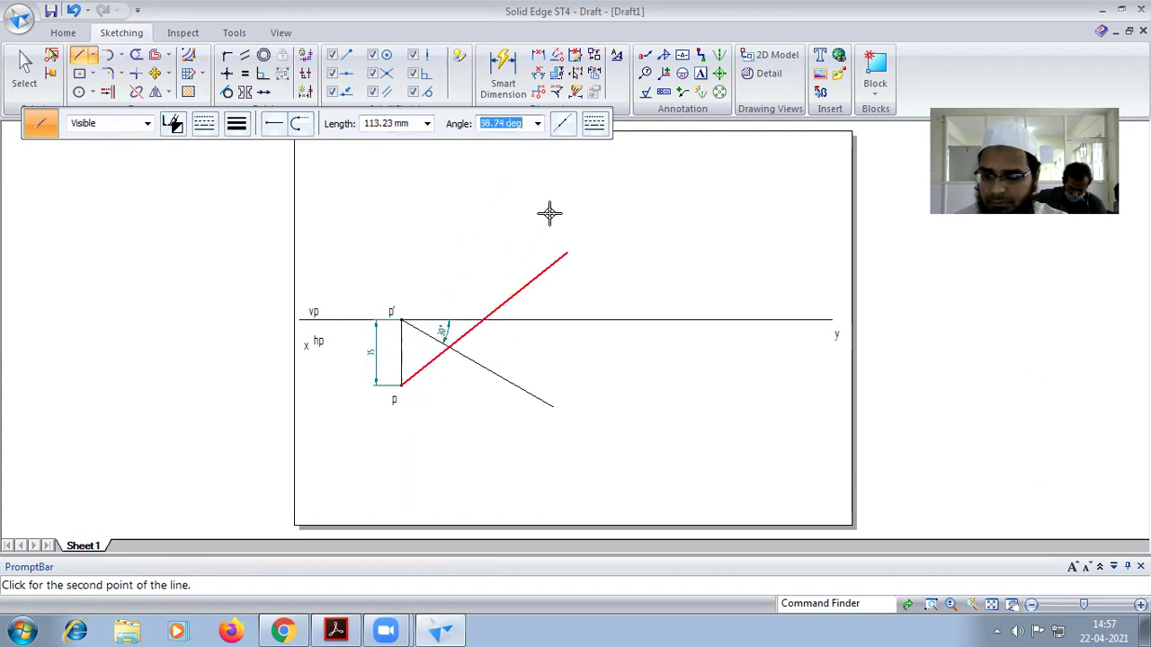
pyautogui.write('45')
pyautogui.press('Tab')
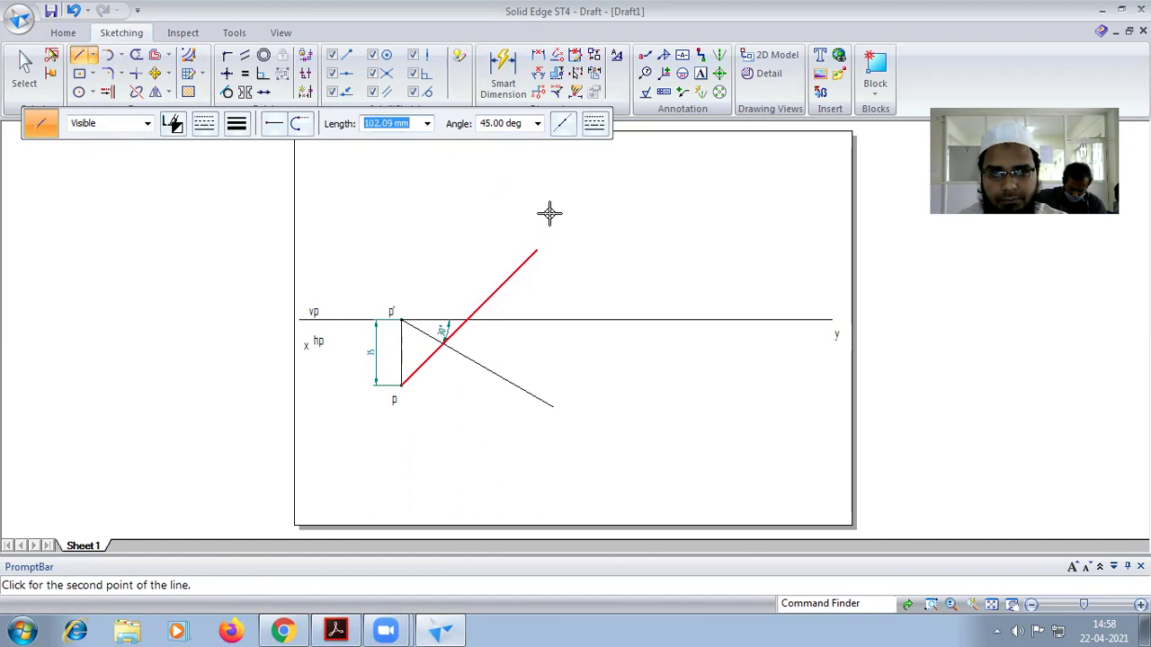
pyautogui.click(549, 213)
pyautogui.rightClick(549, 213)
pyautogui.scroll(2, 549, 213)
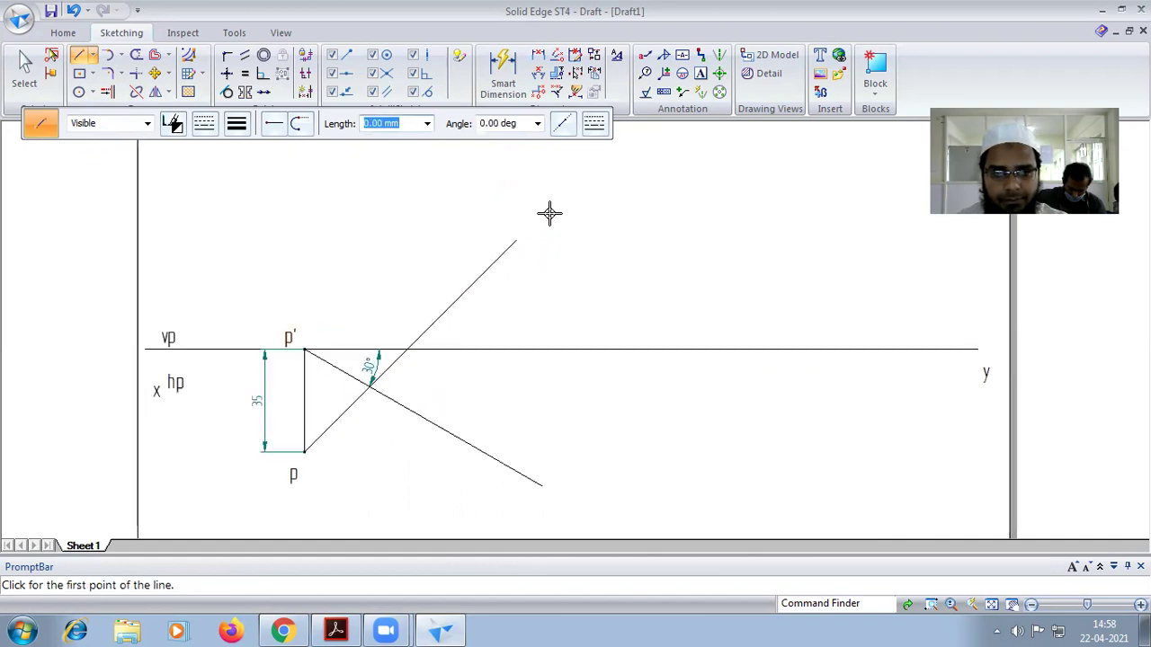
# - Dimension the 45° angle of the line at p
pyautogui.click(538, 71)
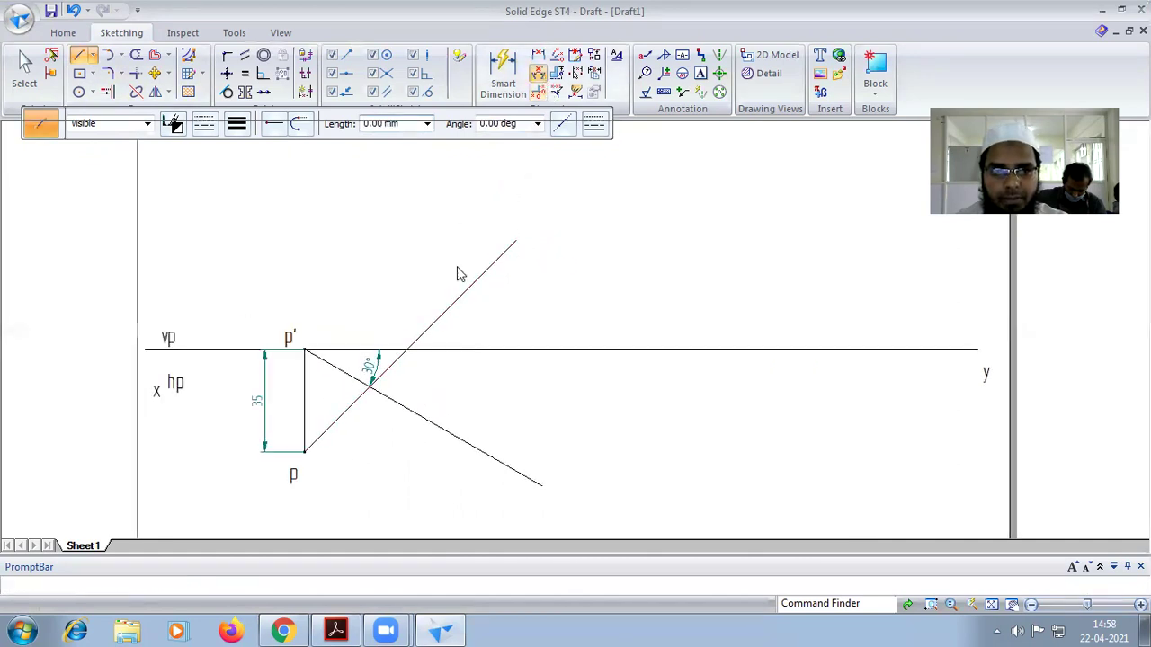
pyautogui.click(303, 428)
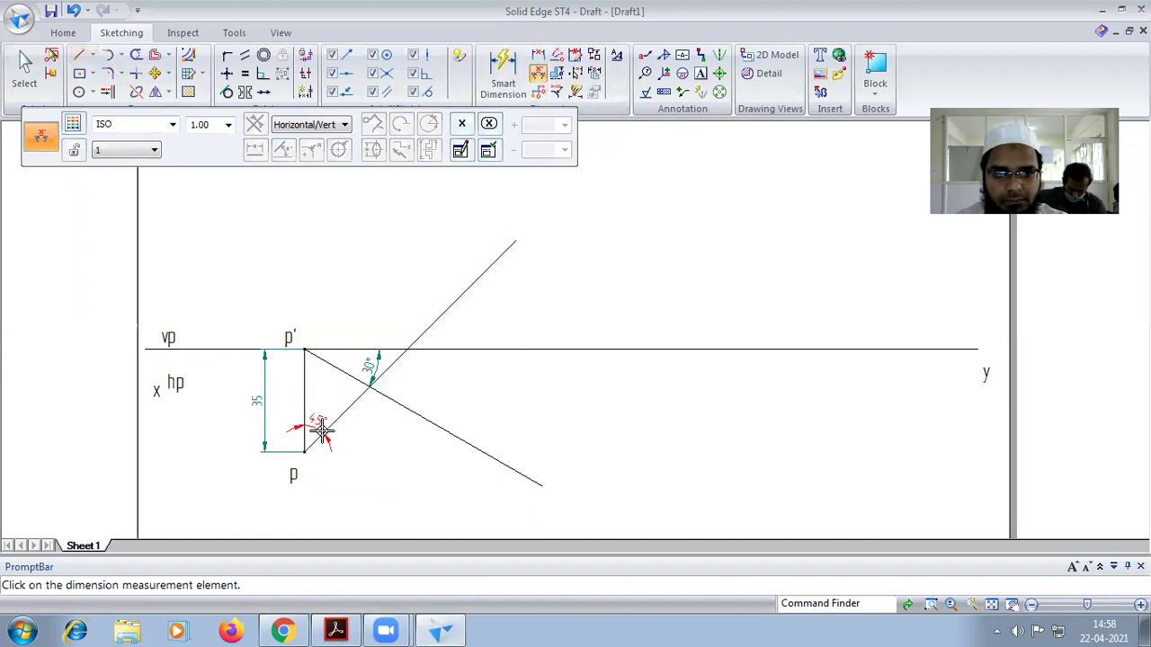
pyautogui.click(322, 432)
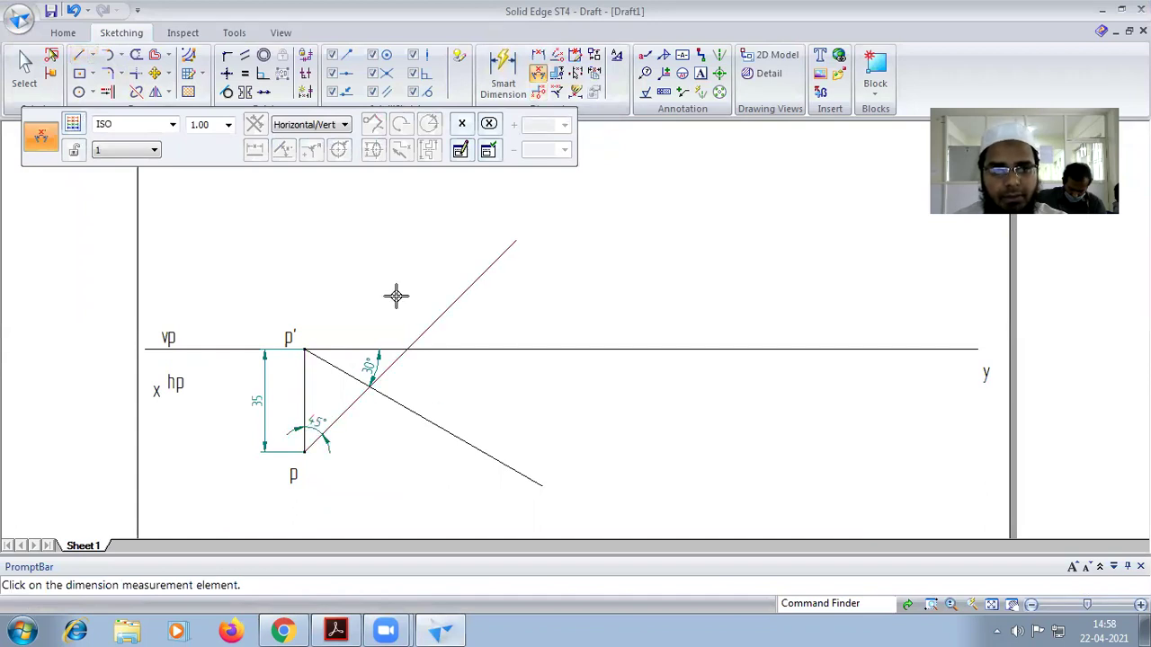
# - Trim the 45° line so it stops at XY, then start the Text tool
pyautogui.click(133, 57)
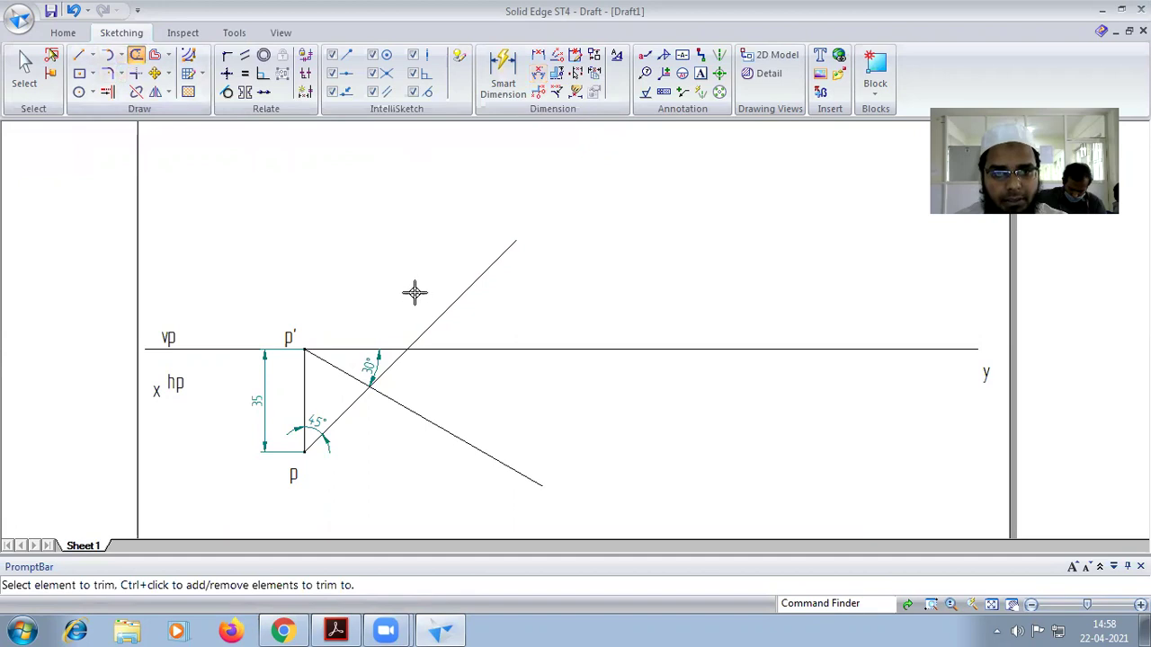
pyautogui.scroll(2, 434, 317)
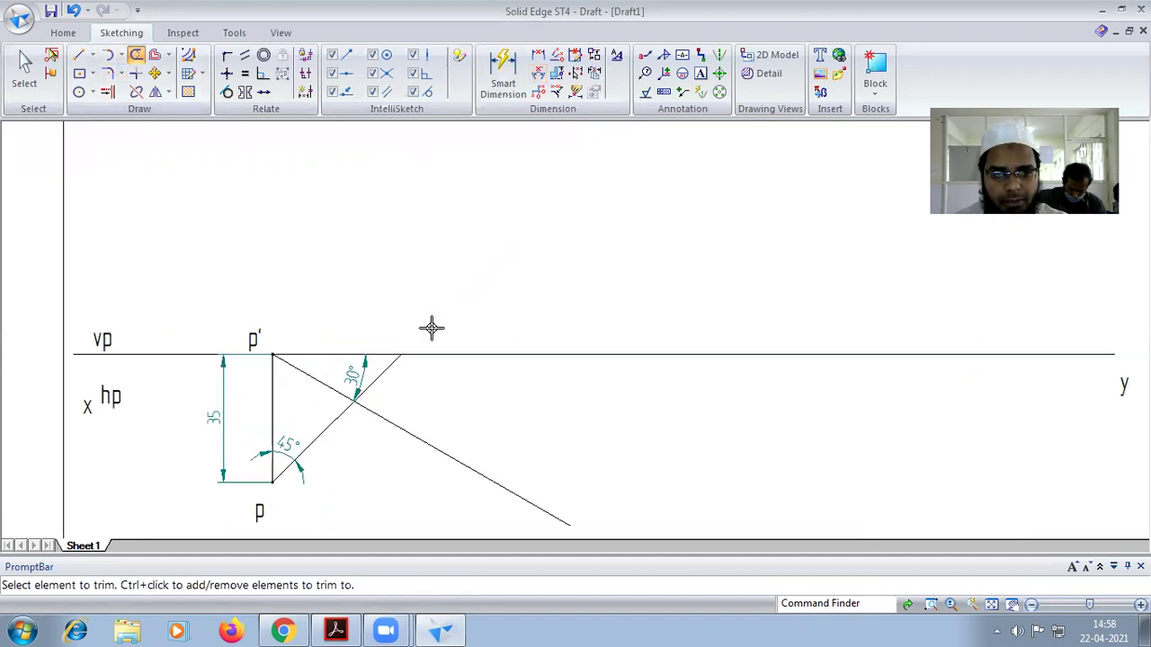
pyautogui.scroll(-2, 394, 385)
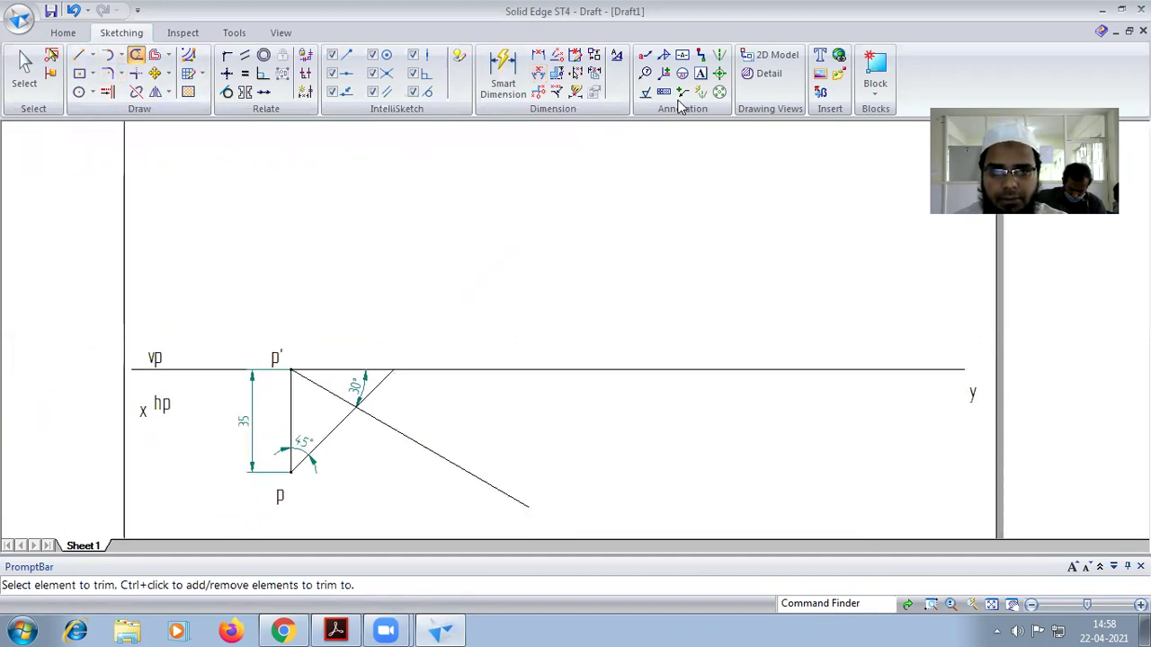
pyautogui.click(700, 73)
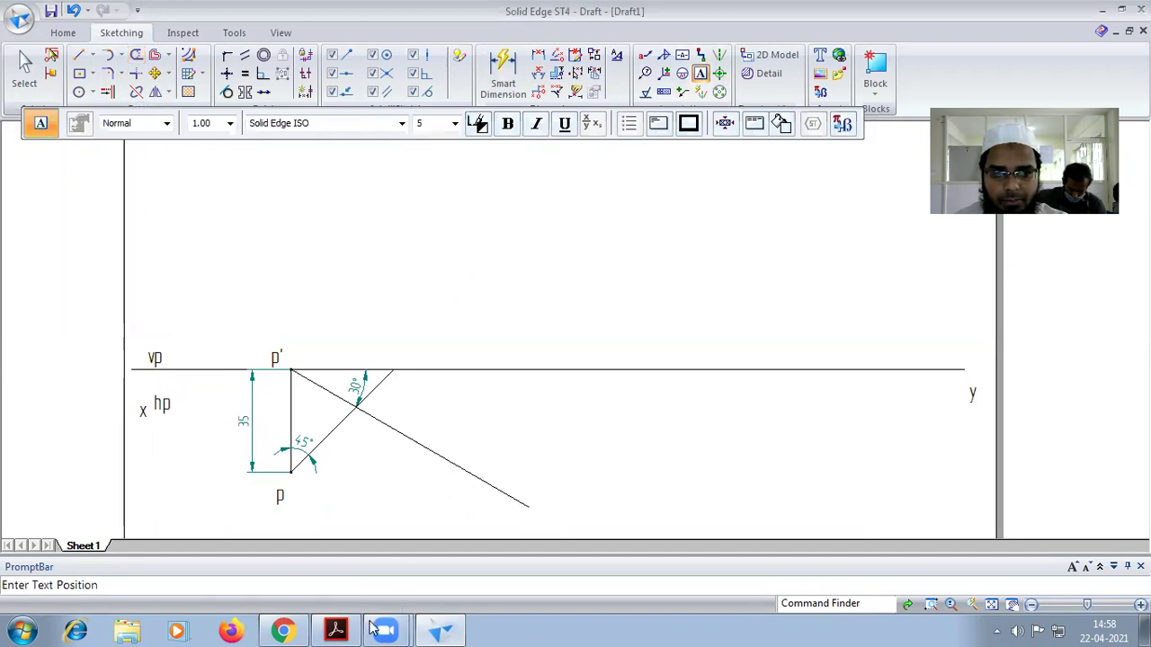
# - Place a 2.00 mm point at the 45° line's upper end on XY
pyautogui.click(336, 630)
pyautogui.click(442, 629)
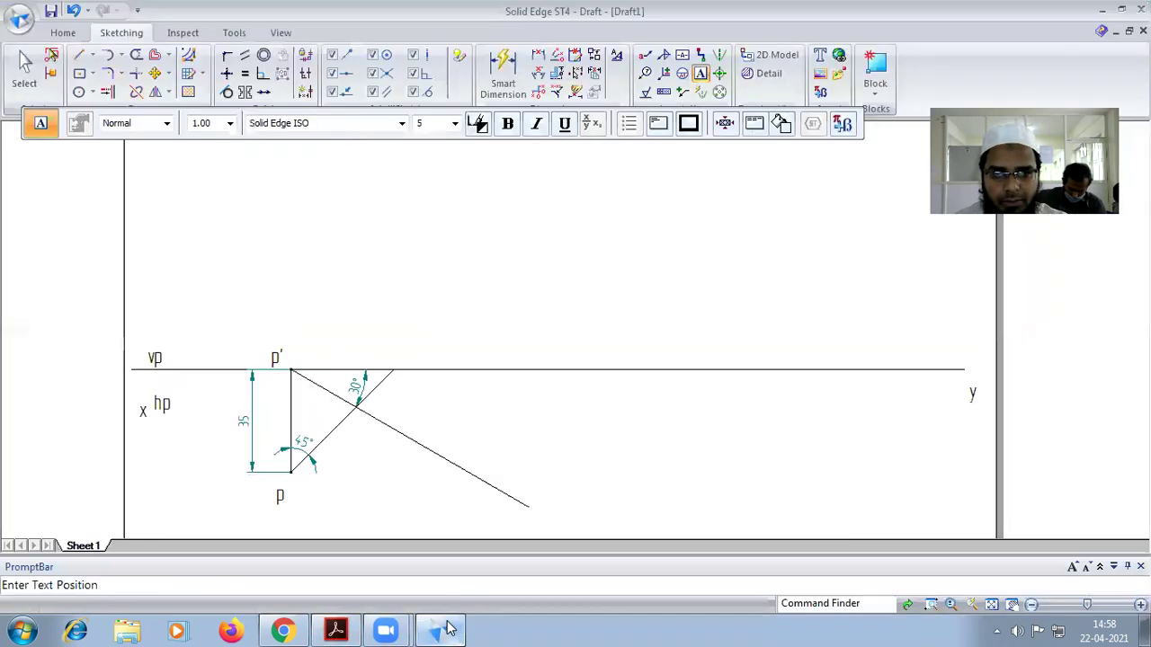
pyautogui.click(93, 56)
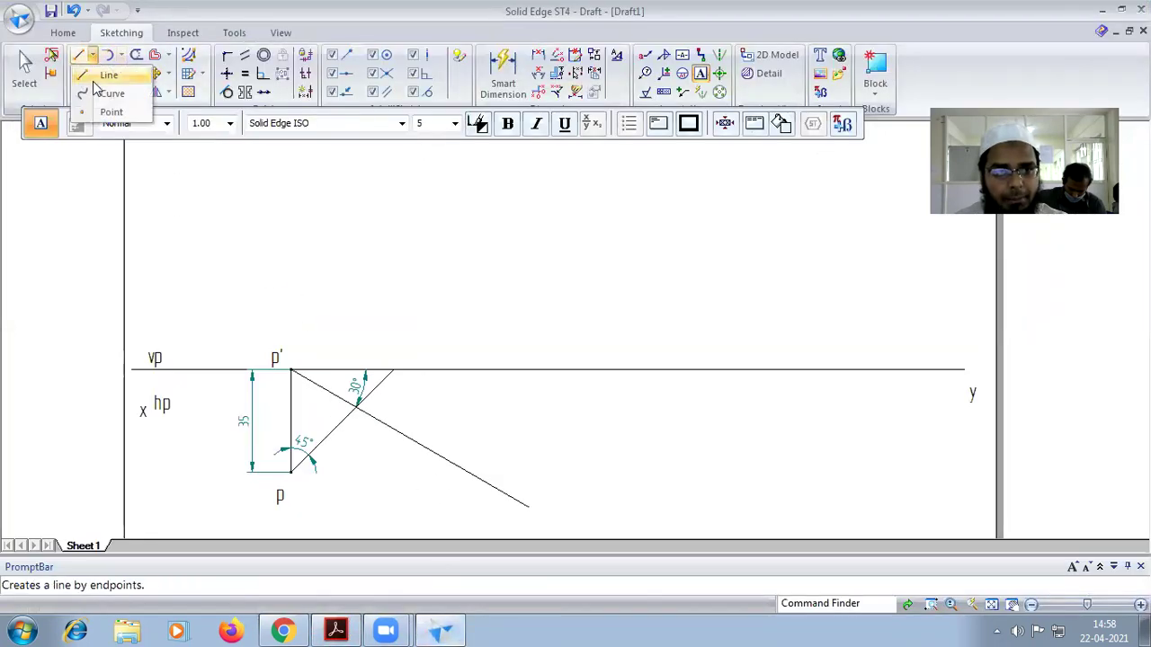
pyautogui.click(106, 111)
pyautogui.click(236, 126)
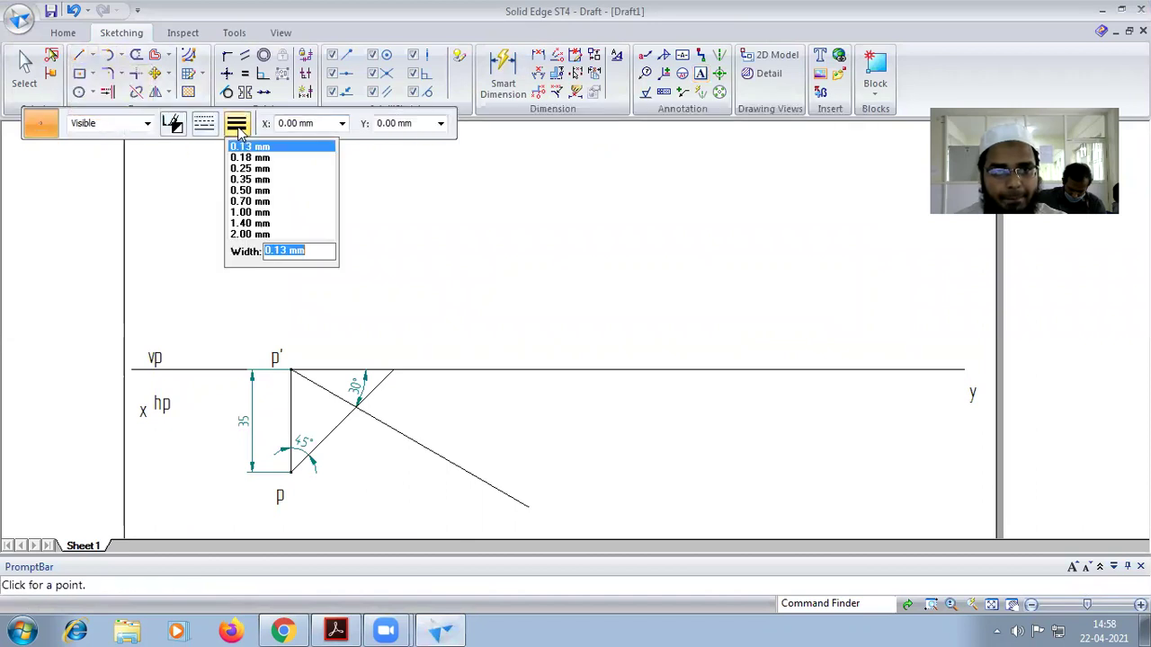
pyautogui.click(249, 234)
pyautogui.scroll(1, 388, 379)
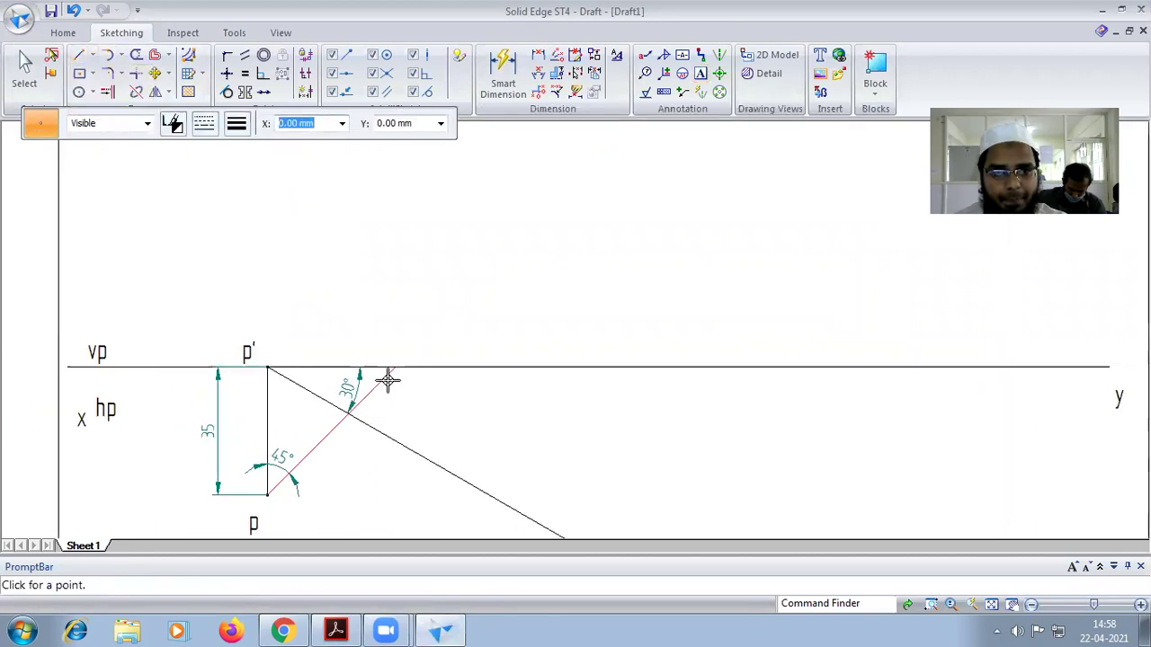
pyautogui.click(394, 368)
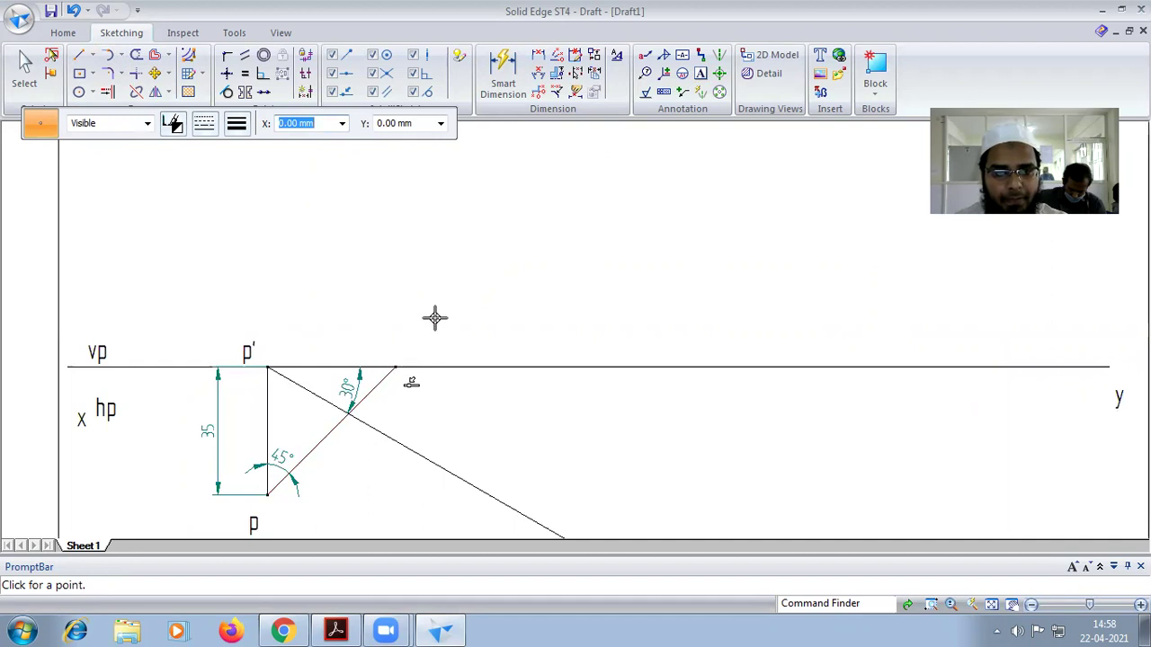
pyautogui.scroll(-1, 490, 396)
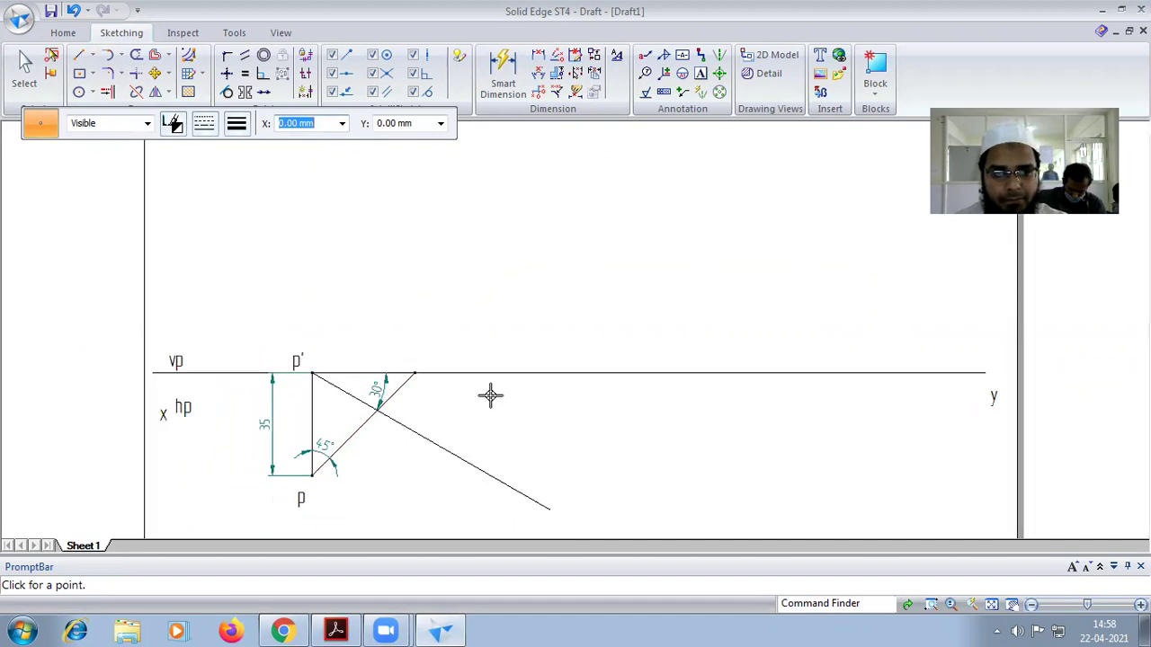
# - Draw a 0.13 mm vertical projector from the 45° line's XY end down to the 30° line
pyautogui.click(78, 55)
pyautogui.click(236, 123)
pyautogui.click(238, 146)
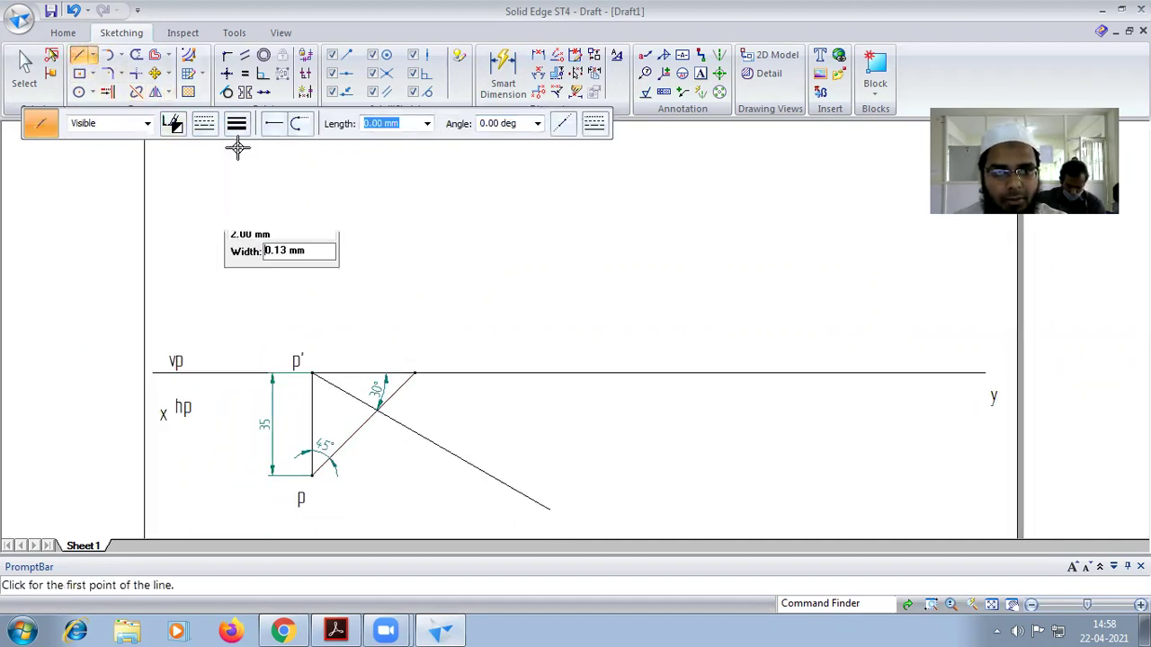
pyautogui.scroll(1, 414, 401)
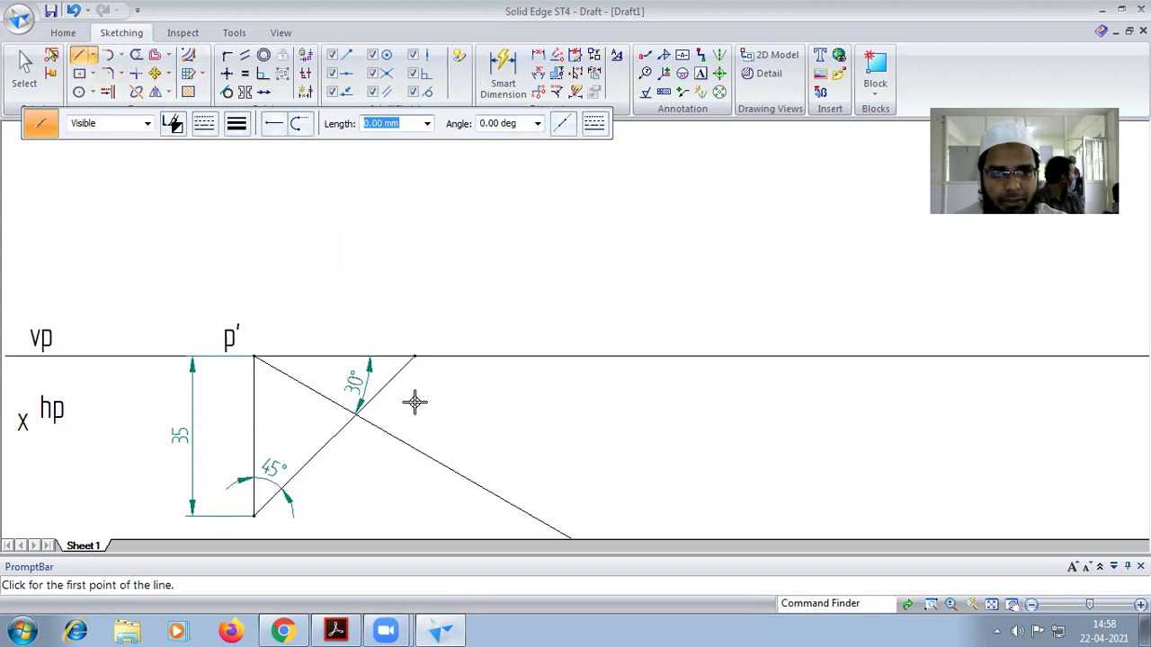
pyautogui.click(416, 356)
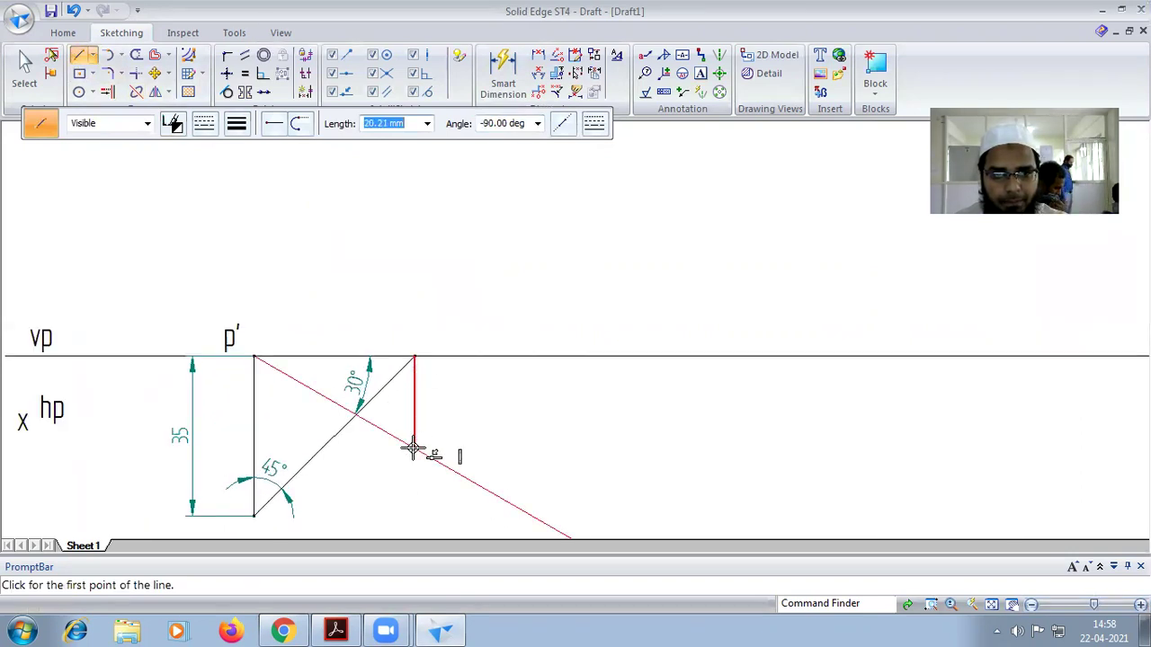
pyautogui.click(414, 446)
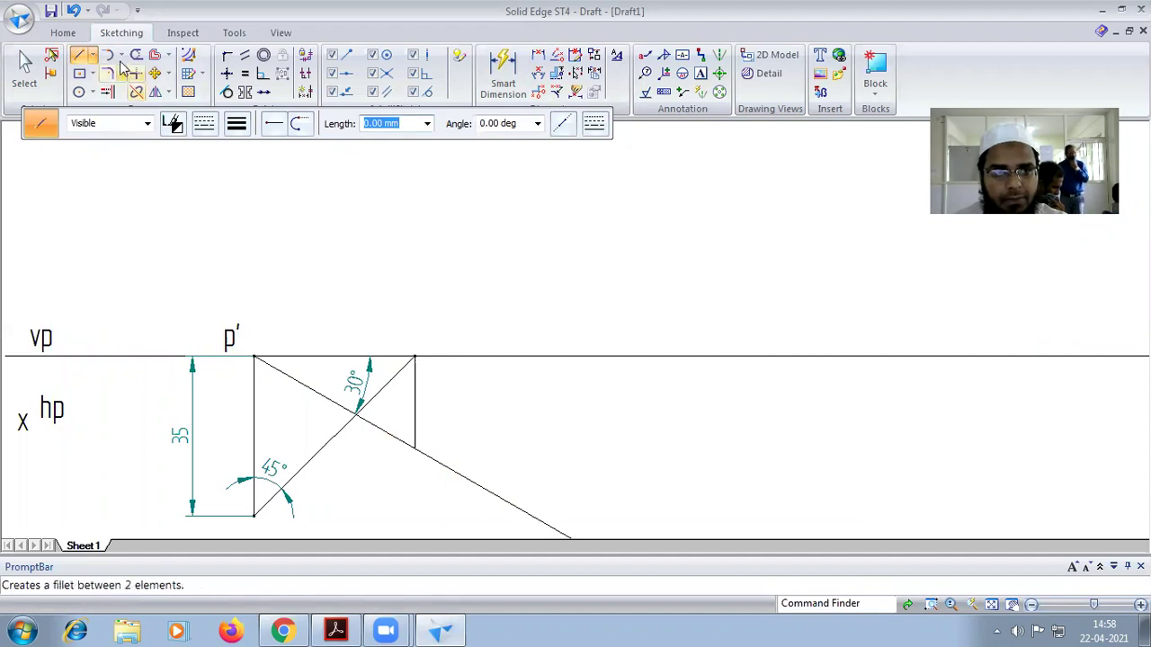
# - Switch to 2.00 mm points for the projector's foot, then start the Text tool
pyautogui.click(92, 57)
pyautogui.click(106, 111)
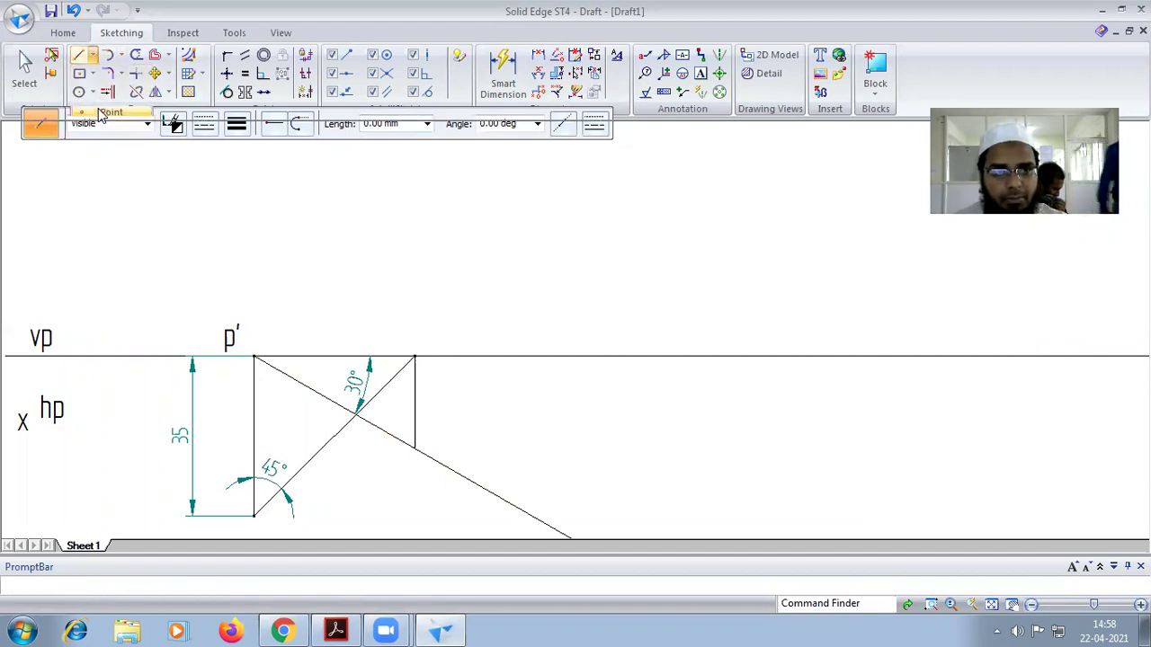
pyautogui.click(233, 125)
pyautogui.click(252, 235)
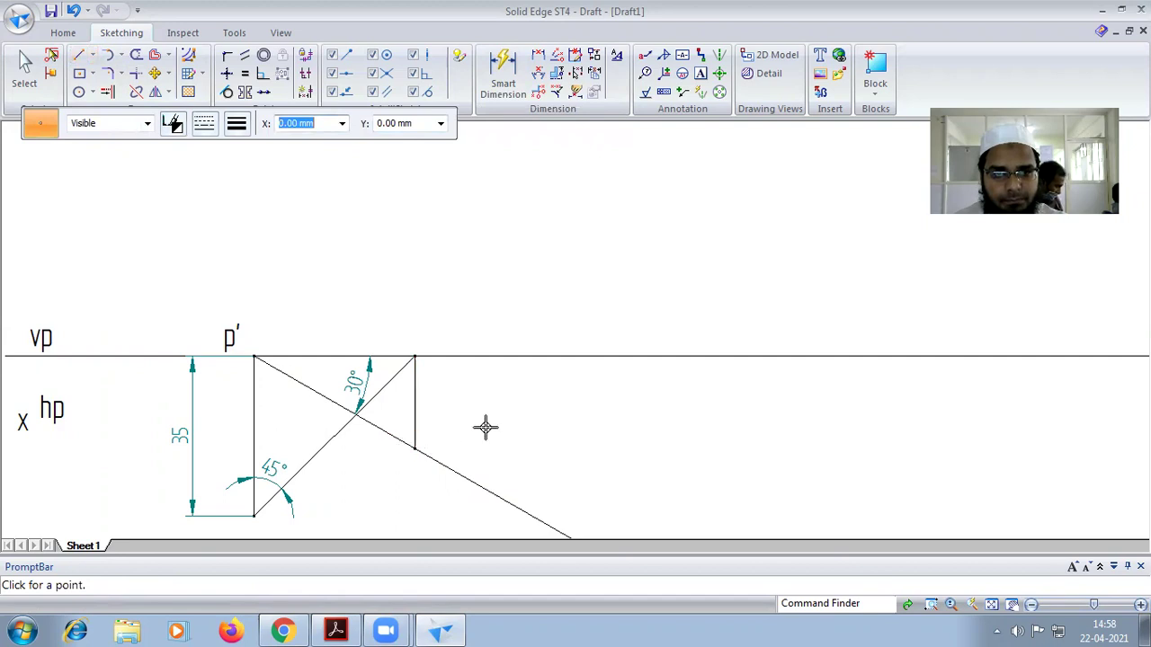
pyautogui.click(702, 78)
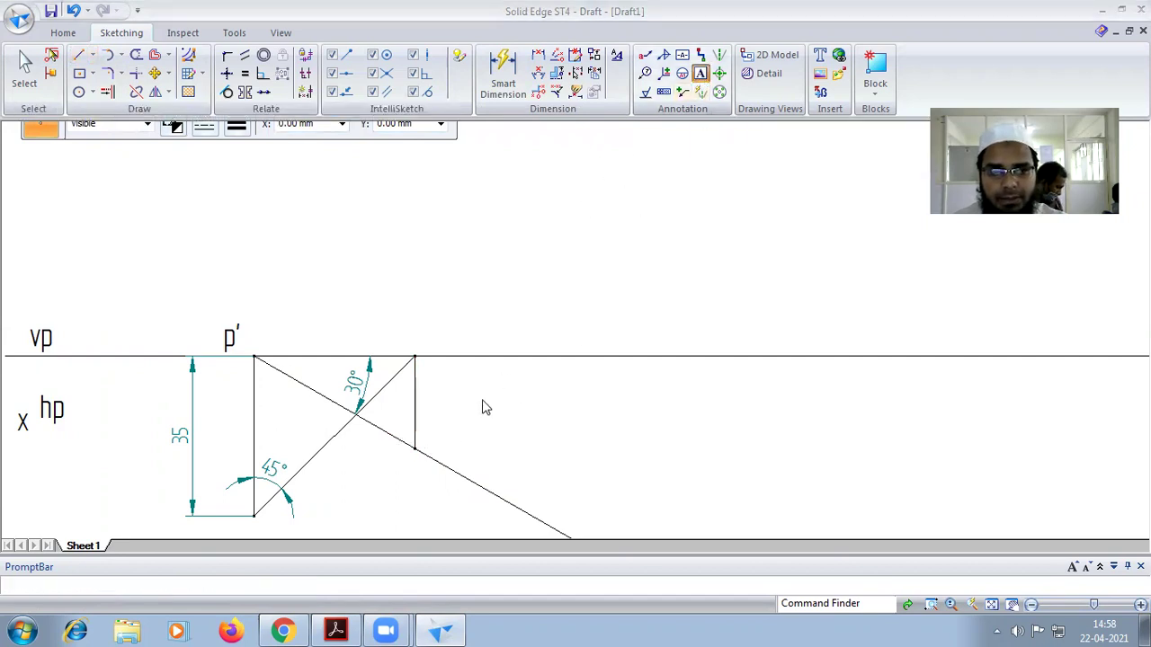
pyautogui.scroll(1, 369, 470)
pyautogui.scroll(-2, 370, 470)
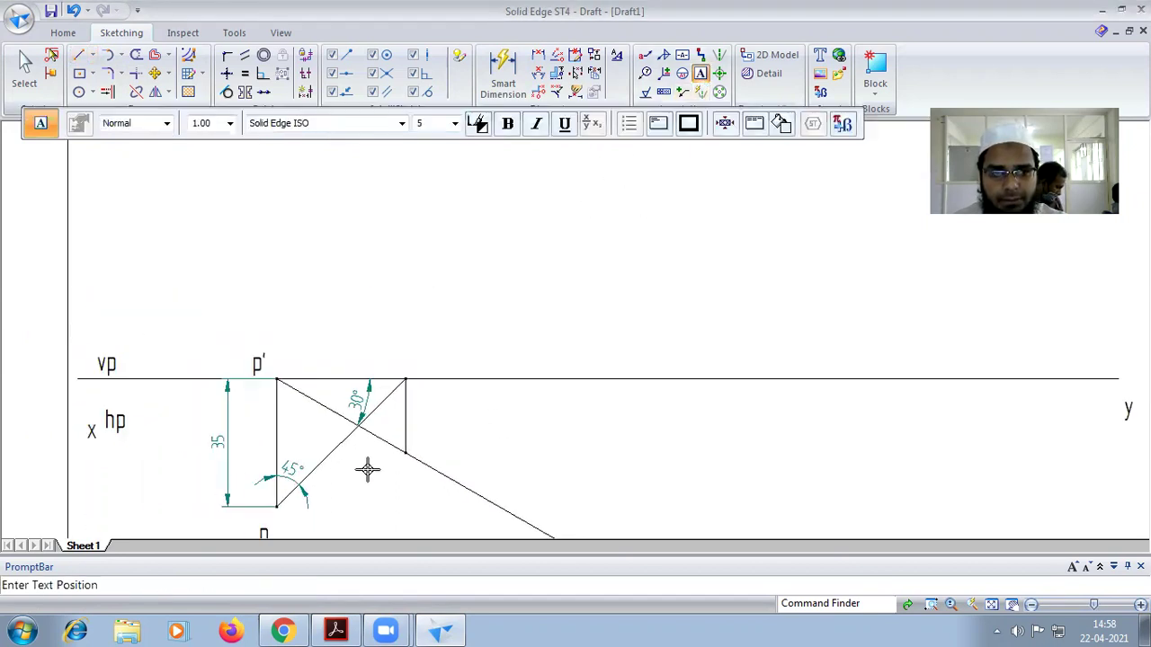
# - Place the q′ label at the projector's end and compare with the Problem 7 PDF
pyautogui.click(417, 352)
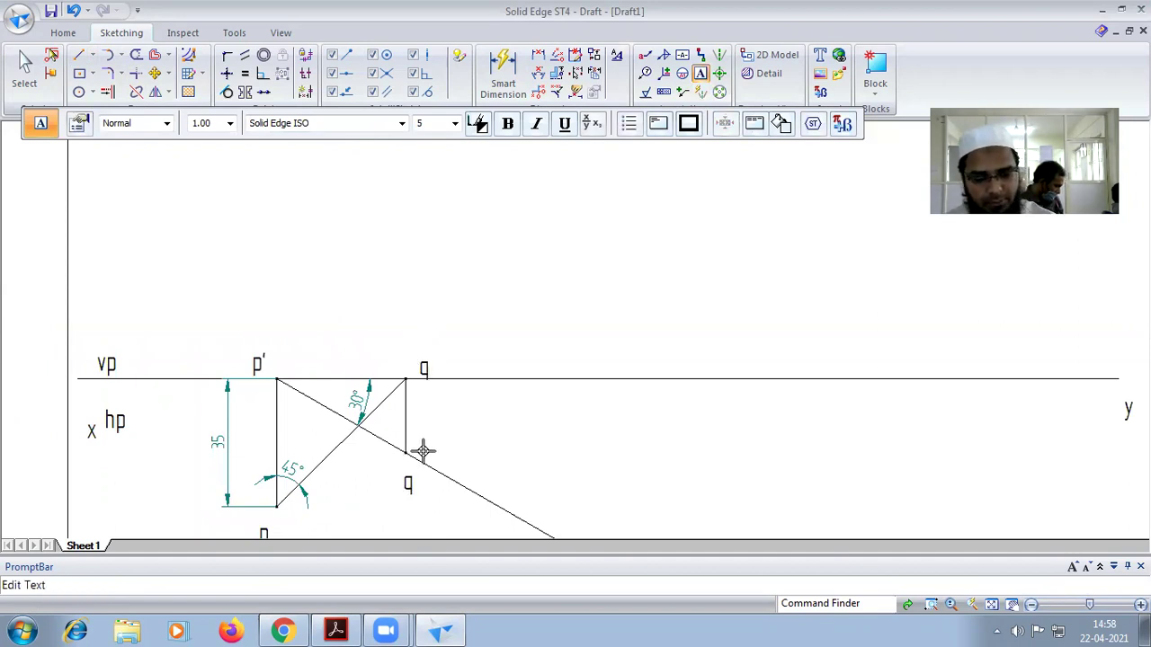
pyautogui.write("'")
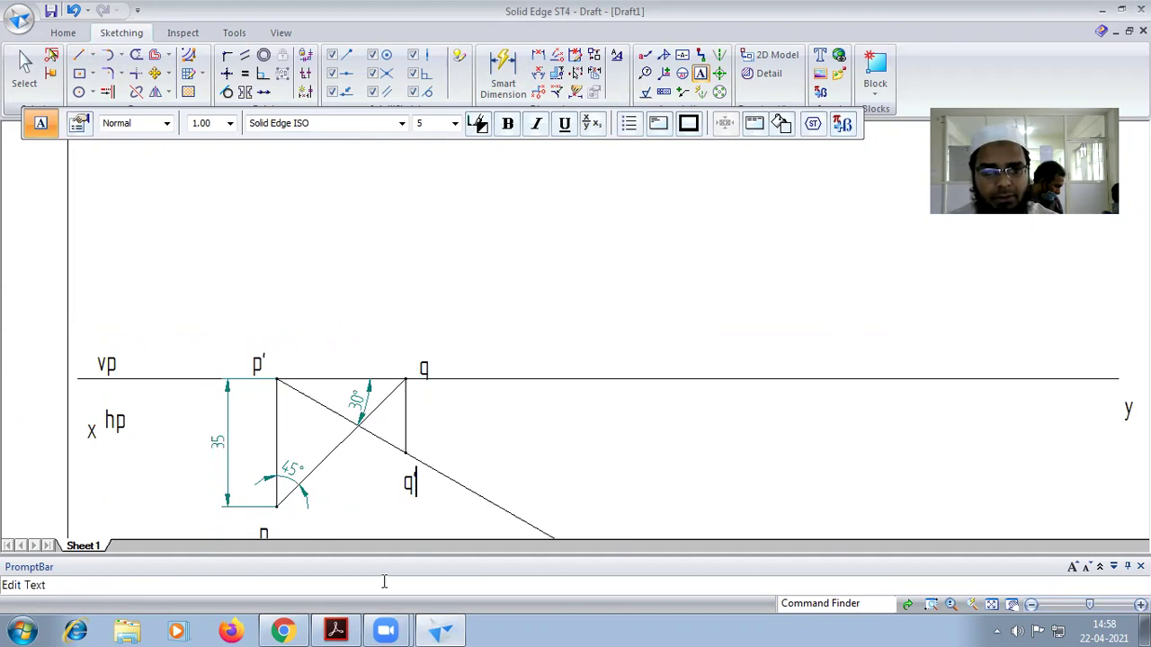
pyautogui.click(338, 629)
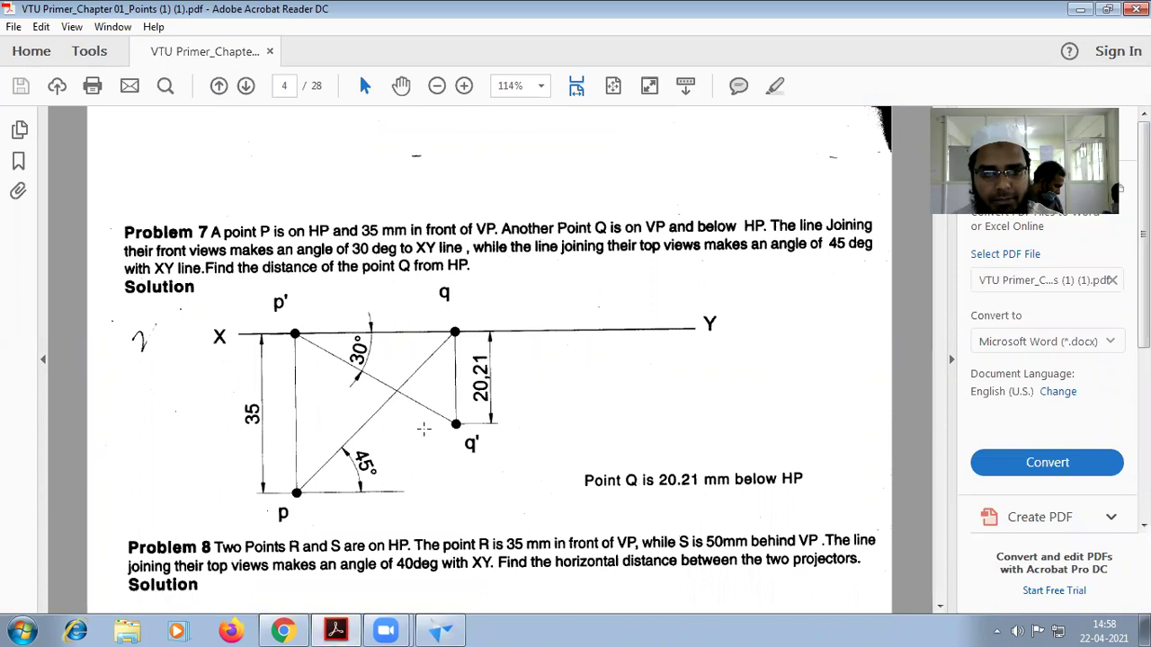
# - Dimension the q–q′ projector as 20.21 and check it against the Problem 7 solution
pyautogui.click(442, 628)
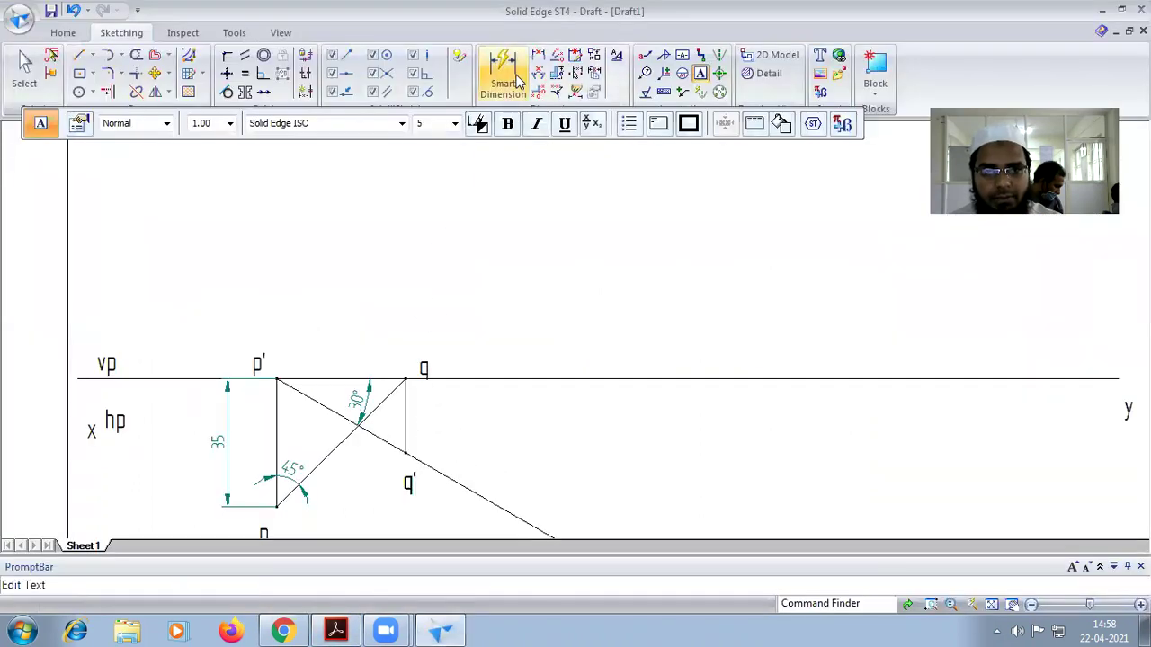
pyautogui.click(406, 412)
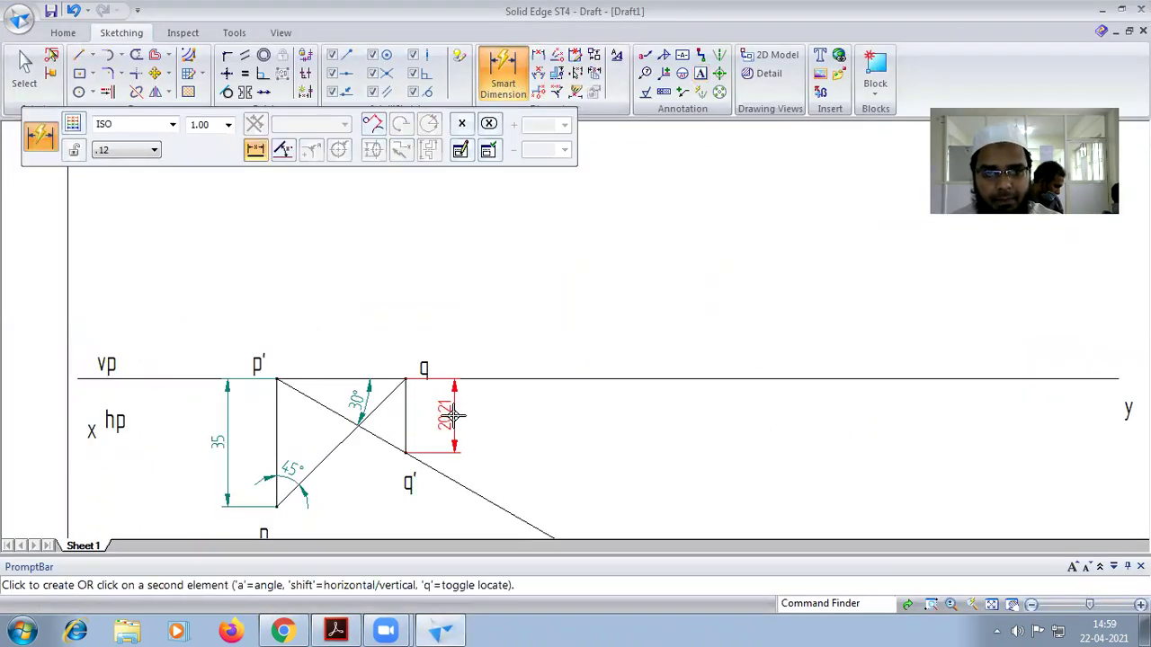
pyautogui.click(457, 430)
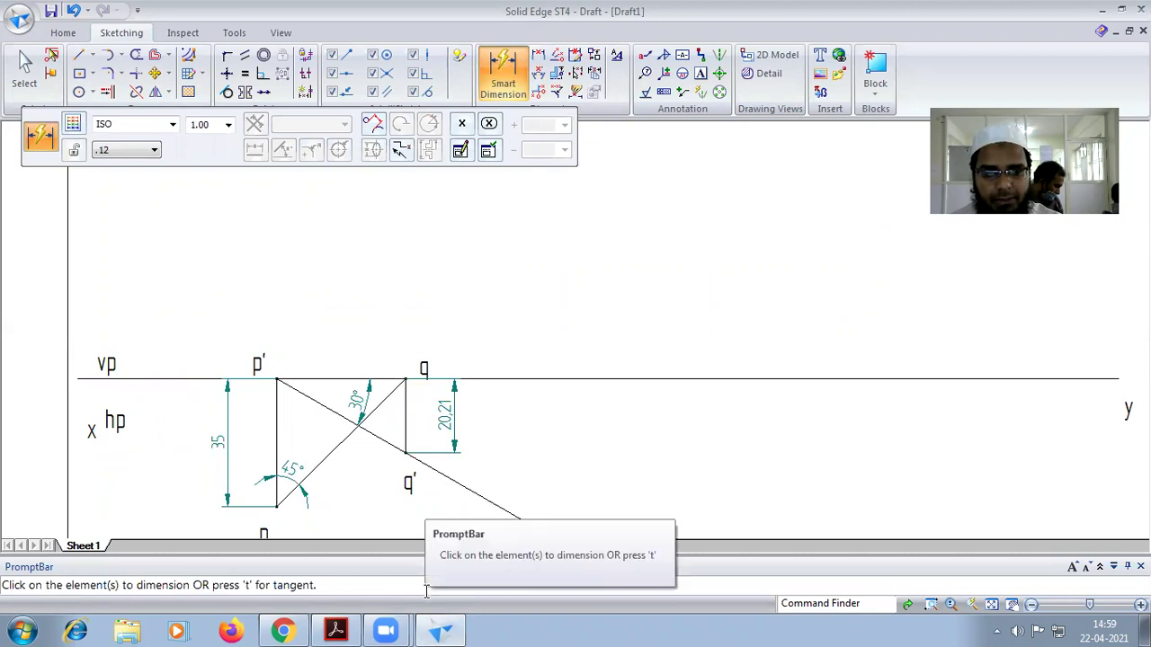
pyautogui.click(332, 629)
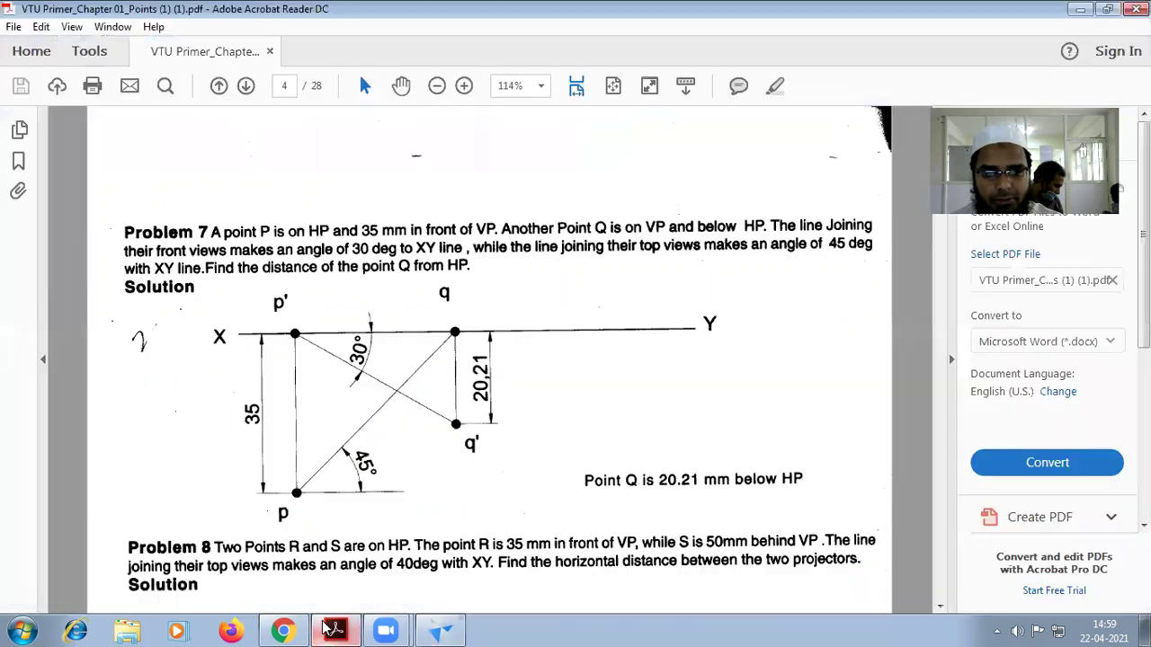
pyautogui.click(440, 629)
# - Trim the 30° line from p′ so it ends exactly at q′
pyautogui.scroll(-4, 531, 415)
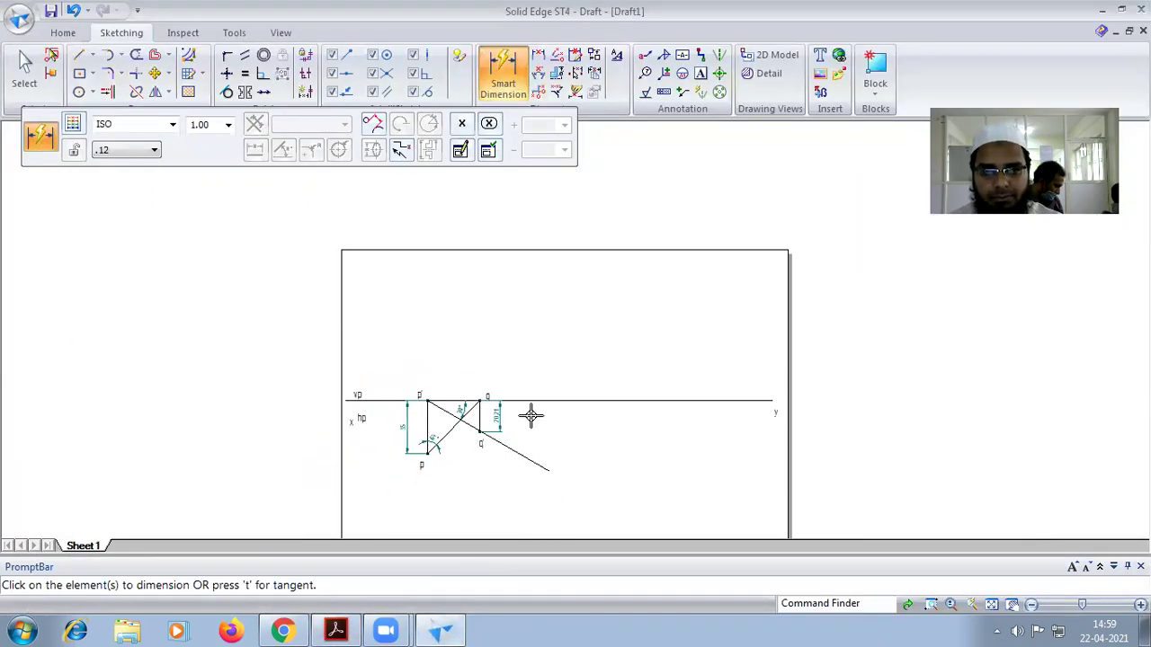
pyautogui.scroll(2, 477, 465)
pyautogui.scroll(1, 476, 465)
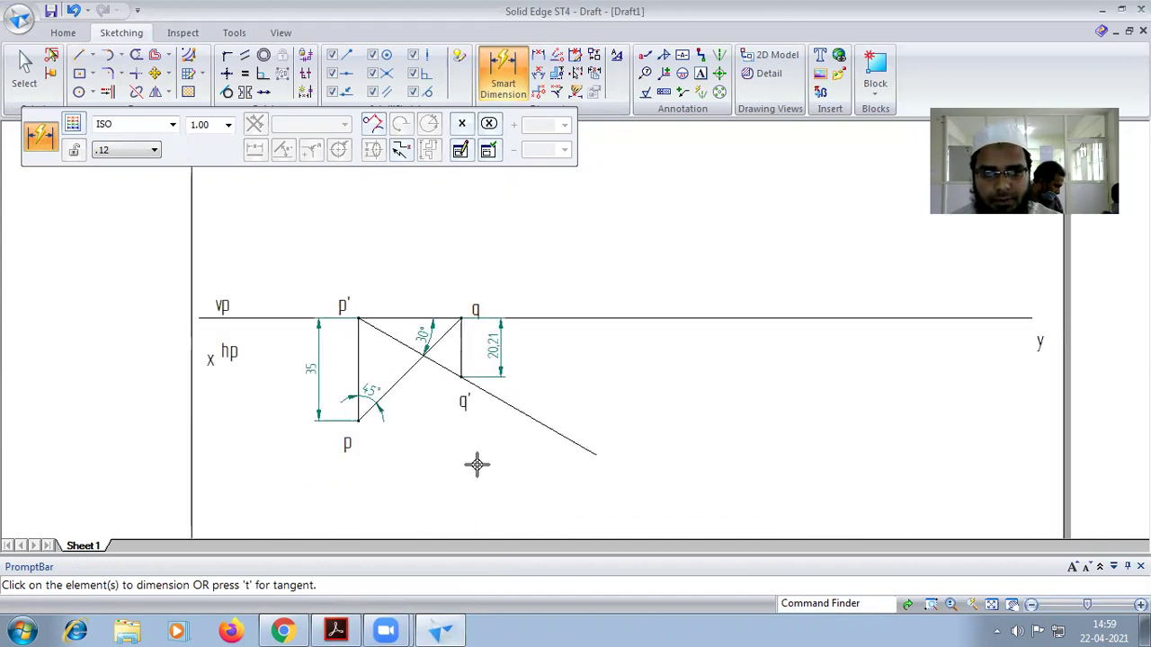
pyautogui.click(136, 55)
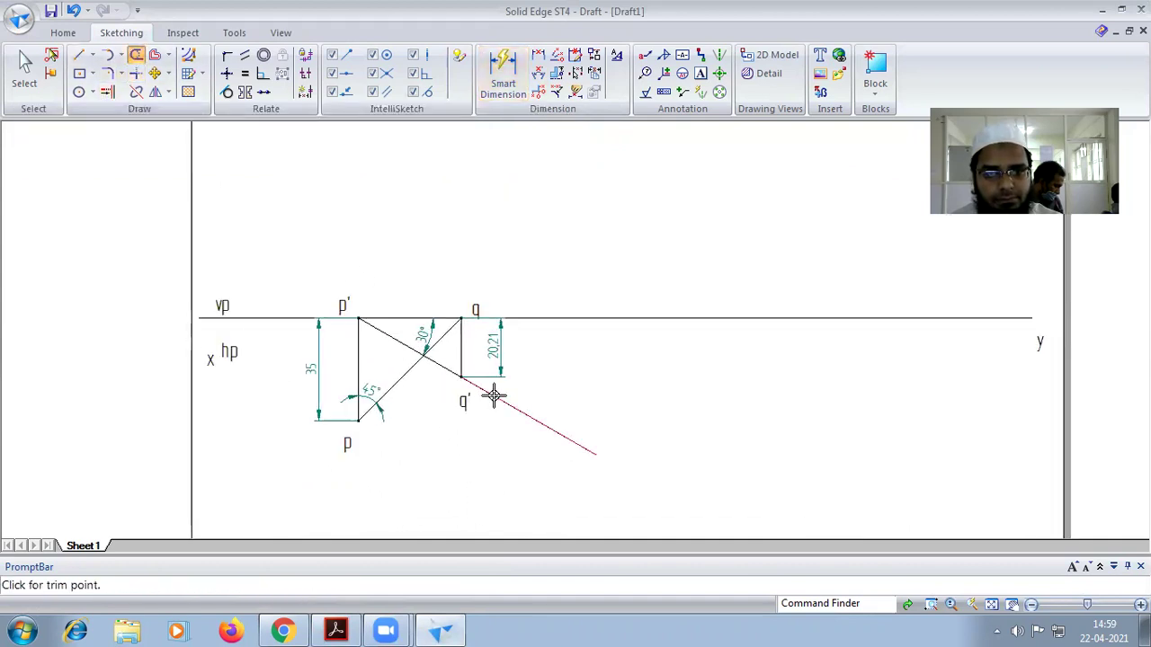
pyautogui.click(494, 395)
pyautogui.scroll(1, 501, 402)
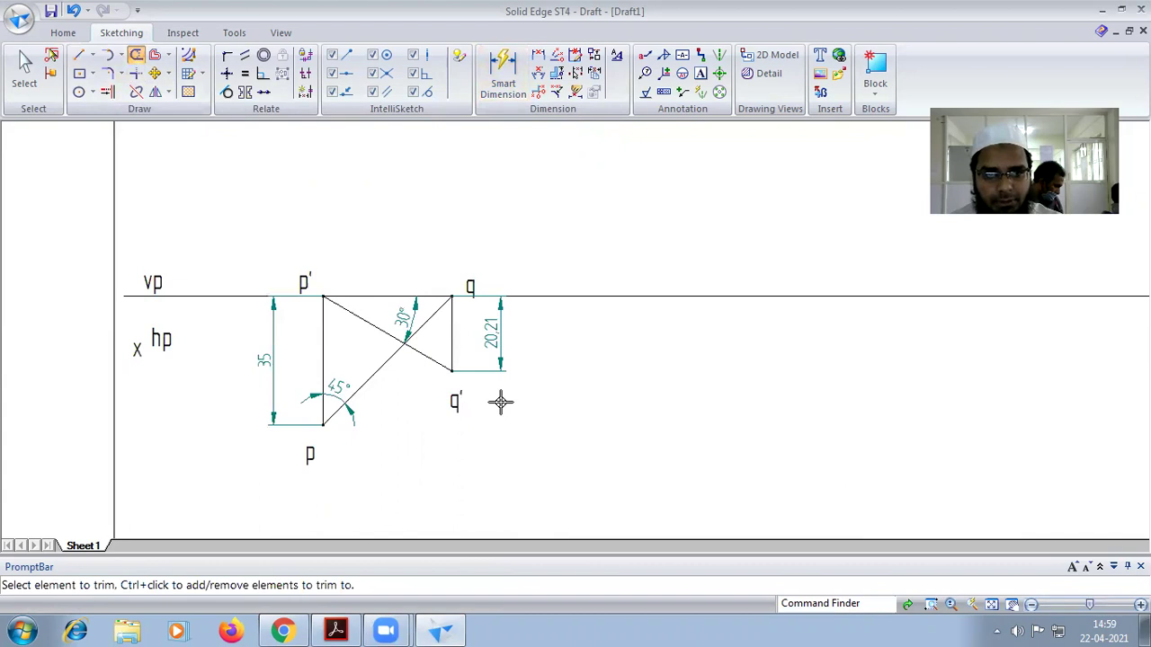